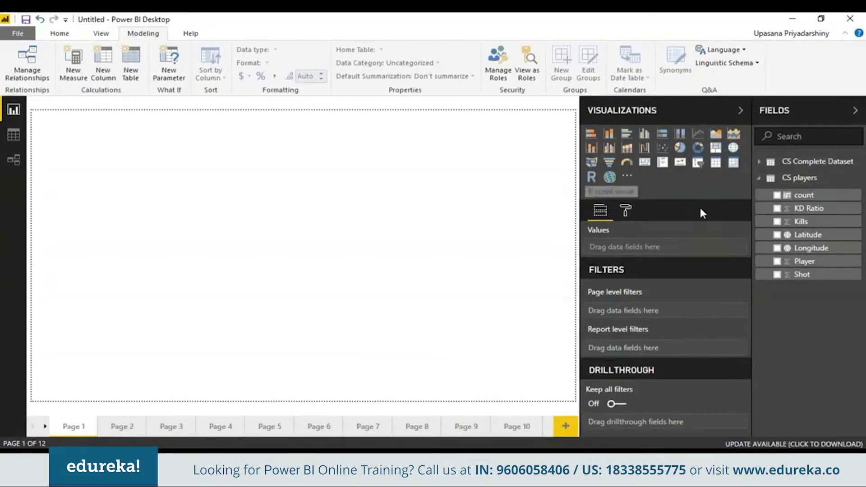
# - Insert a clustered column chart on the blank page and stretch it over the canvas
pyautogui.click(625, 137)
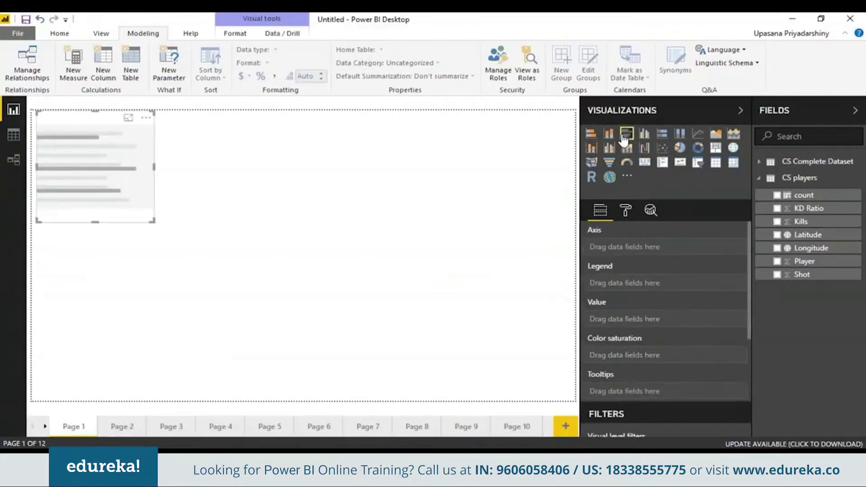
pyautogui.click(649, 137)
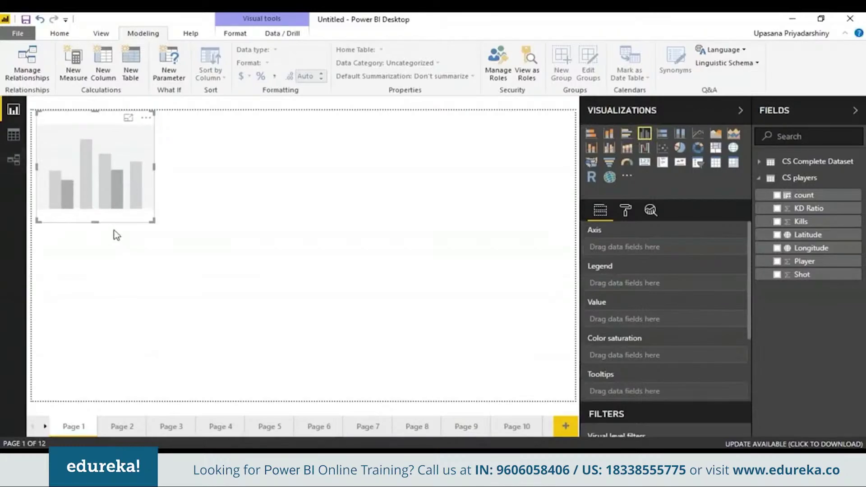
pyautogui.moveTo(153, 220); pyautogui.dragTo(574, 400)
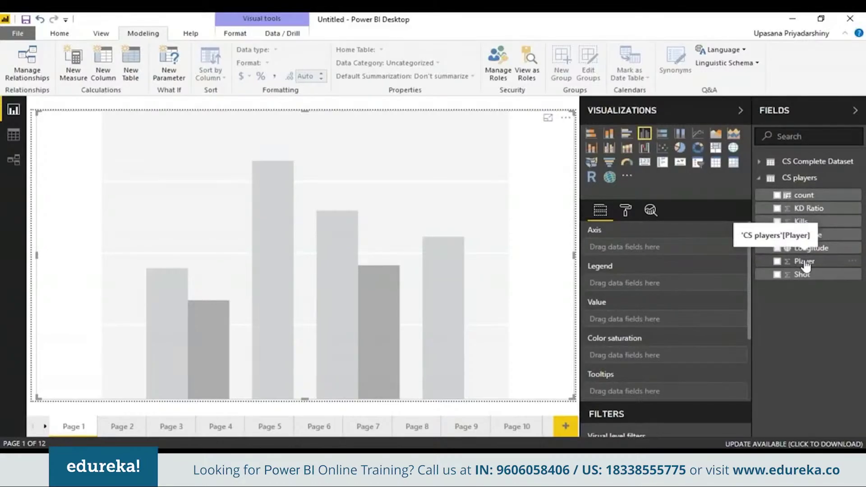
# - Plot KD Ratio by Player, shade the columns by Kills, and nudge the left edge
pyautogui.moveTo(806, 267); pyautogui.dragTo(652, 251)
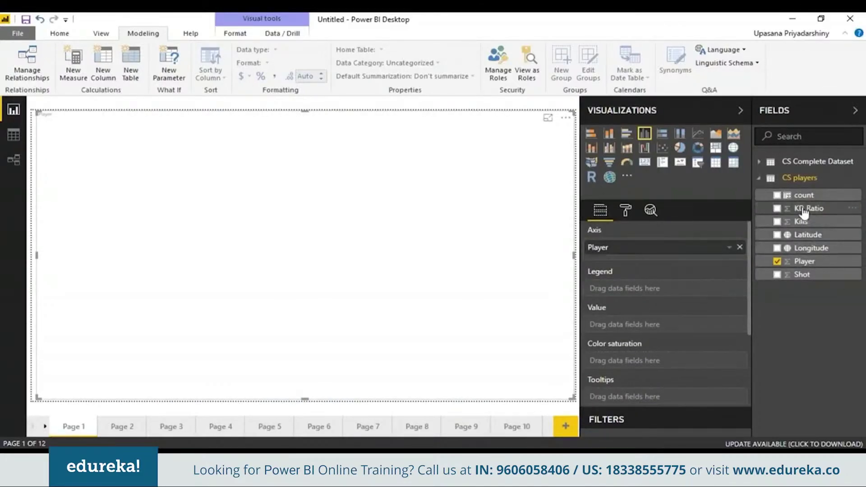
pyautogui.moveTo(804, 212); pyautogui.dragTo(406, 176)
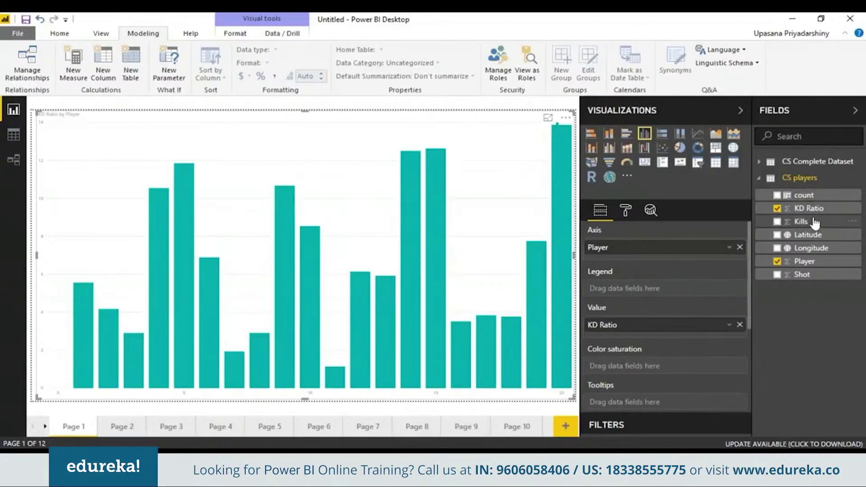
pyautogui.moveTo(815, 223); pyautogui.dragTo(659, 363)
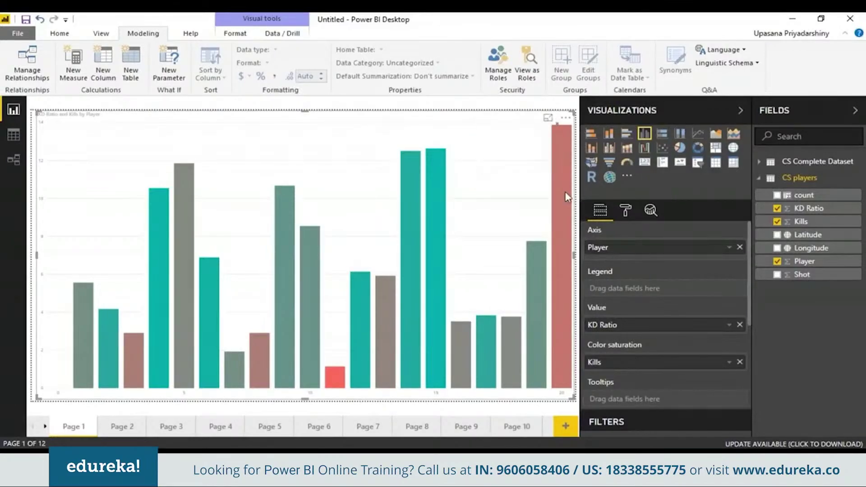
pyautogui.moveTo(565, 195)
pyautogui.moveTo(38, 256); pyautogui.dragTo(33, 255)
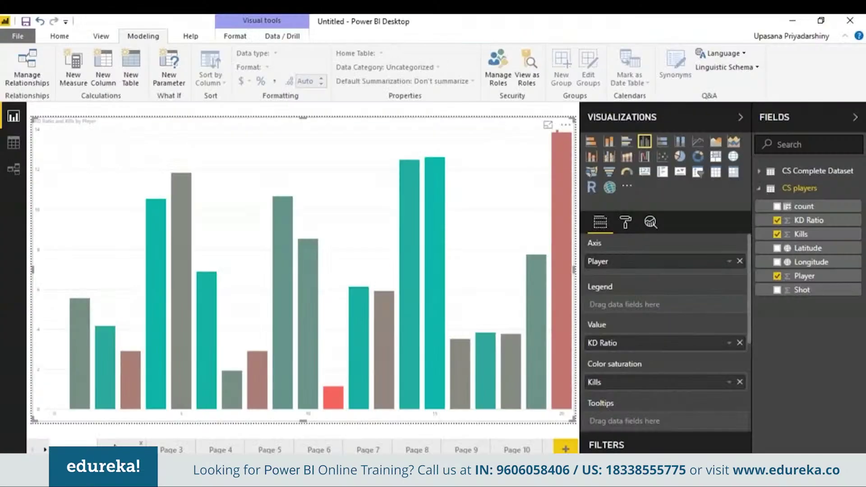
# - Delete the column chart and place a stacked bar chart over the left half
pyautogui.press('Delete')
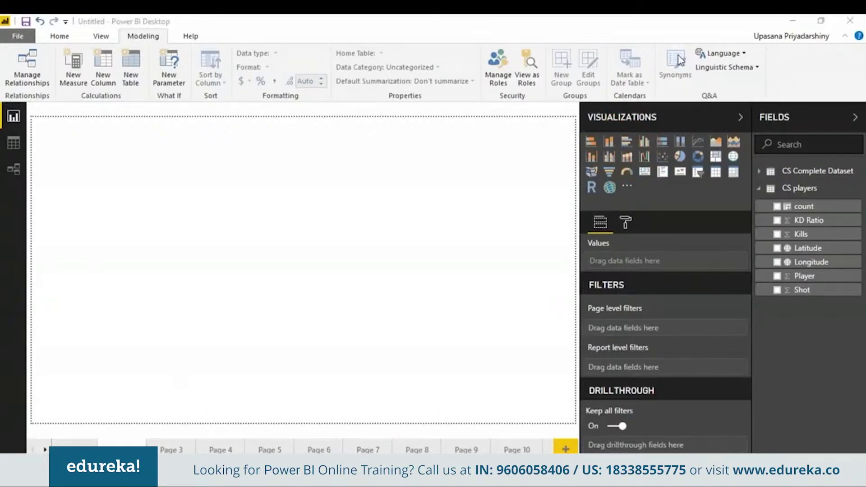
pyautogui.click(591, 141)
pyautogui.moveTo(152, 231); pyautogui.dragTo(316, 447)
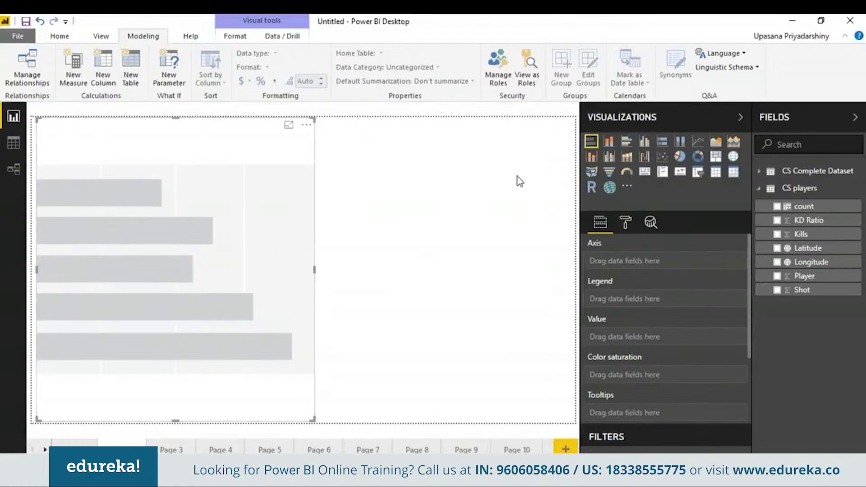
# - Chart count by bomb_planted, split by weapon_type, from CS Complete Dataset
pyautogui.click(759, 170)
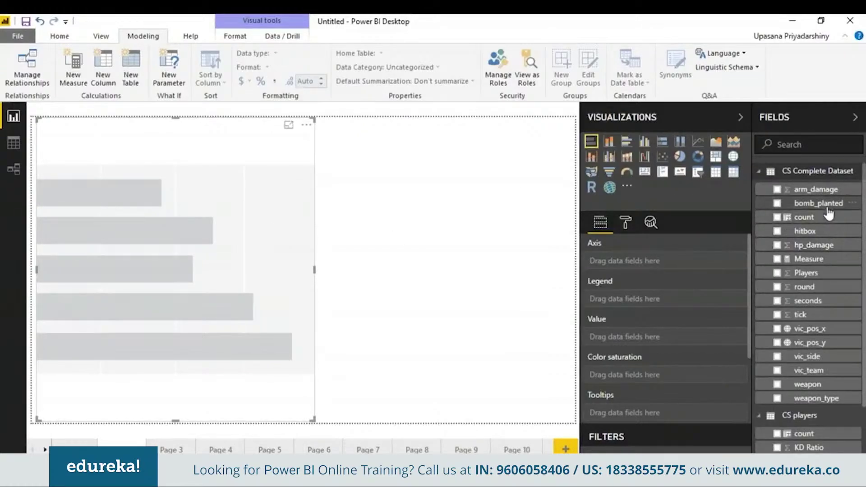
pyautogui.moveTo(827, 208); pyautogui.dragTo(683, 265)
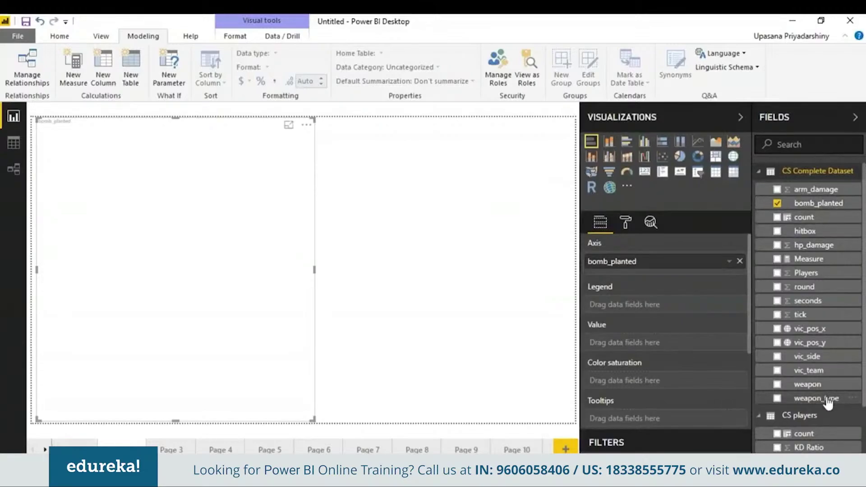
pyautogui.moveTo(832, 402); pyautogui.dragTo(636, 303)
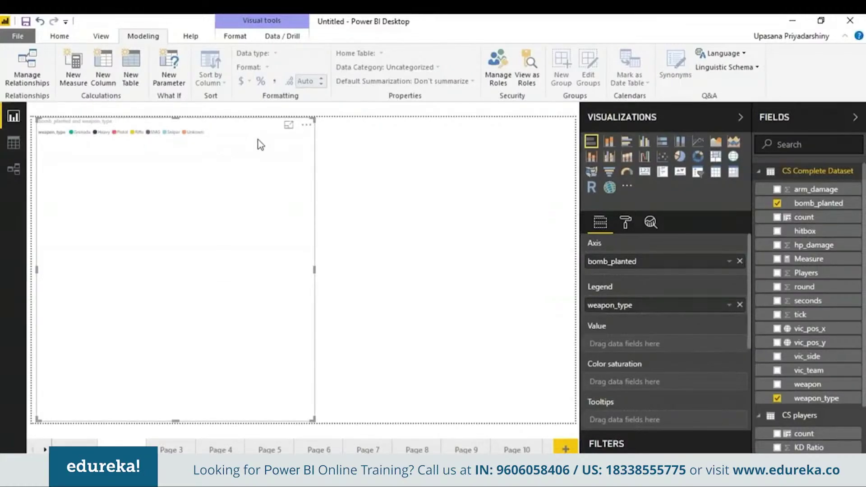
pyautogui.moveTo(803, 218); pyautogui.dragTo(607, 345)
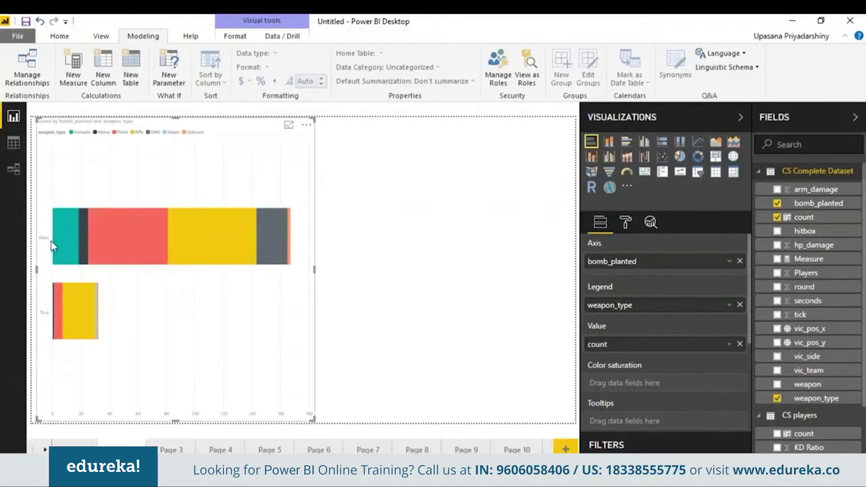
pyautogui.moveTo(199, 241)
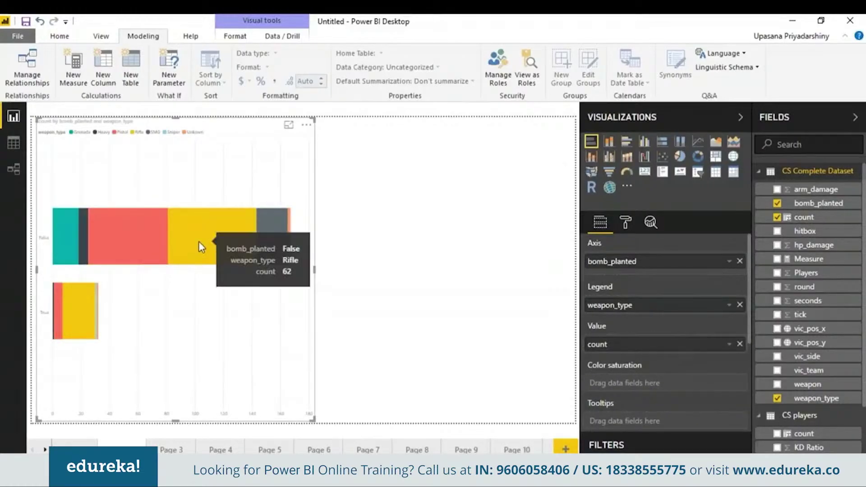
pyautogui.moveTo(114, 224)
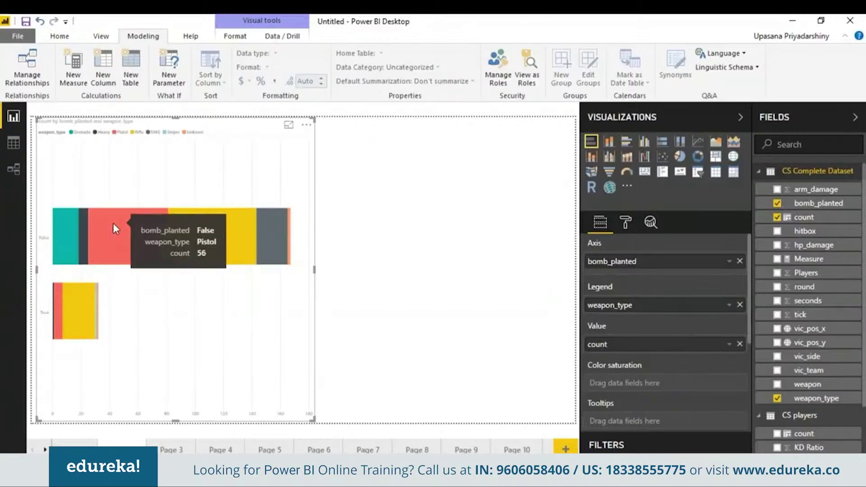
pyautogui.click(383, 260)
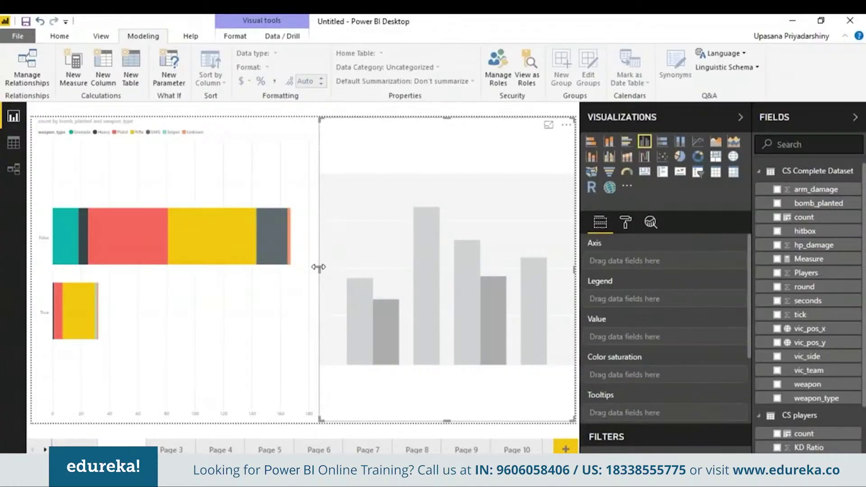
# - Widen the second column chart and plot count by bomb_planted, coloured by weapon_type
pyautogui.moveTo(318, 267); pyautogui.dragTo(305, 273)
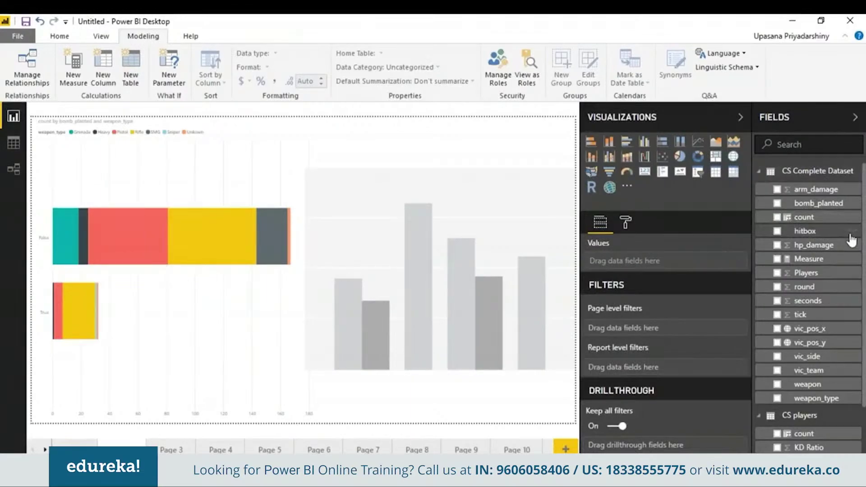
pyautogui.click(807, 219)
pyautogui.moveTo(817, 399)
pyautogui.mouseDown()
pyautogui.moveTo(722, 362)
pyautogui.moveTo(664, 307)
pyautogui.mouseUp()
pyautogui.moveTo(819, 203); pyautogui.dragTo(645, 261)
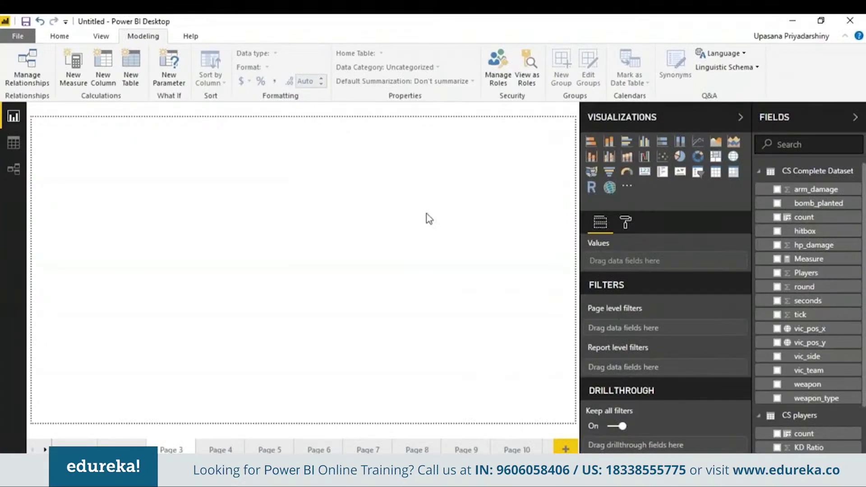
# - Insert a line chart on Page 3 and size it
pyautogui.click(698, 142)
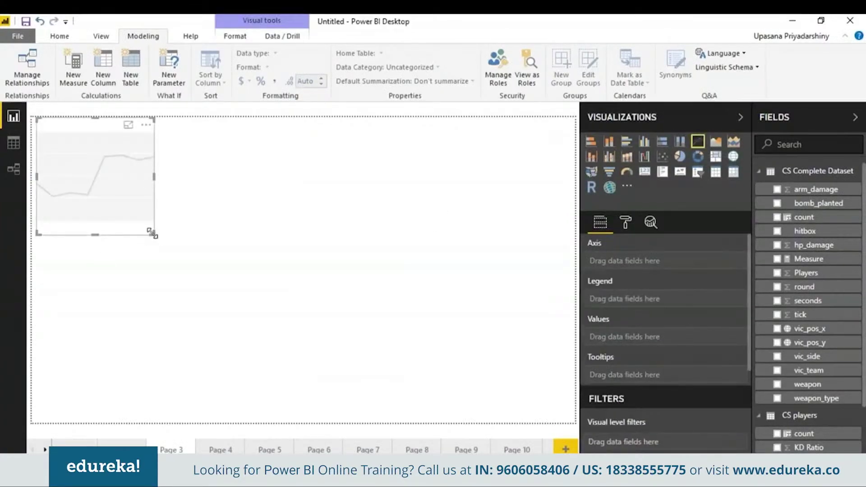
pyautogui.moveTo(153, 234); pyautogui.dragTo(287, 429)
pyautogui.click(287, 430)
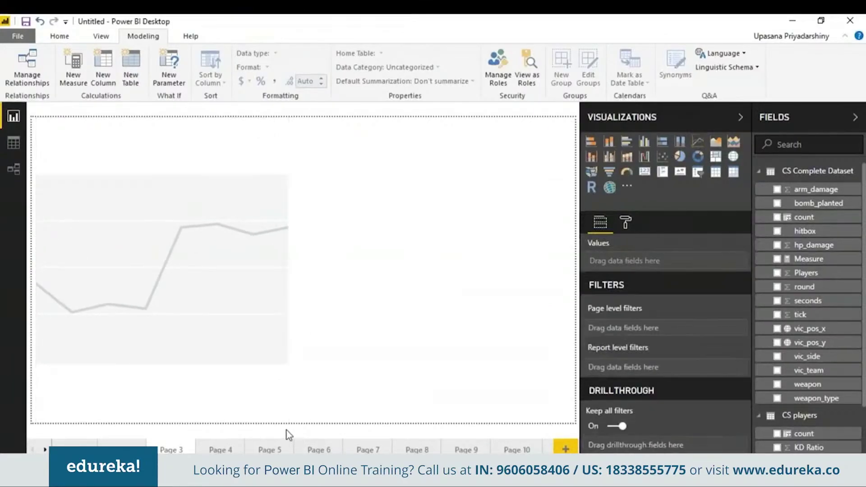
pyautogui.click(271, 215)
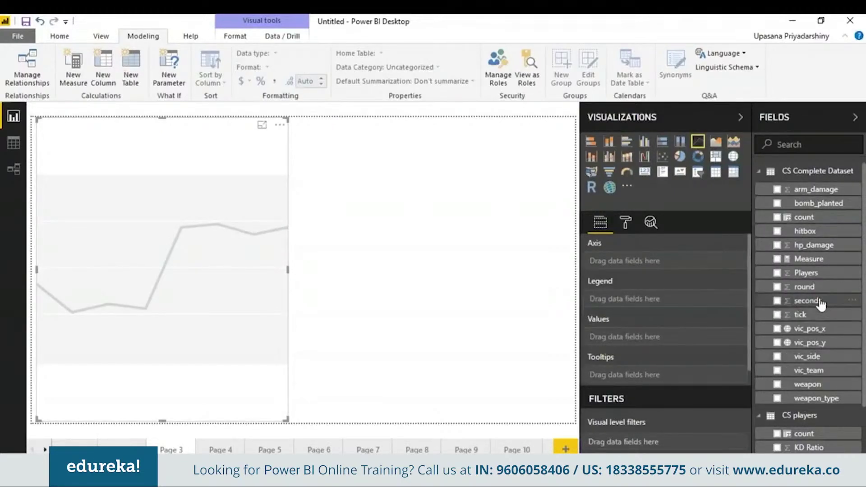
# - Plot tick against seconds on the line chart and widen it slightly
pyautogui.moveTo(822, 303); pyautogui.dragTo(666, 265)
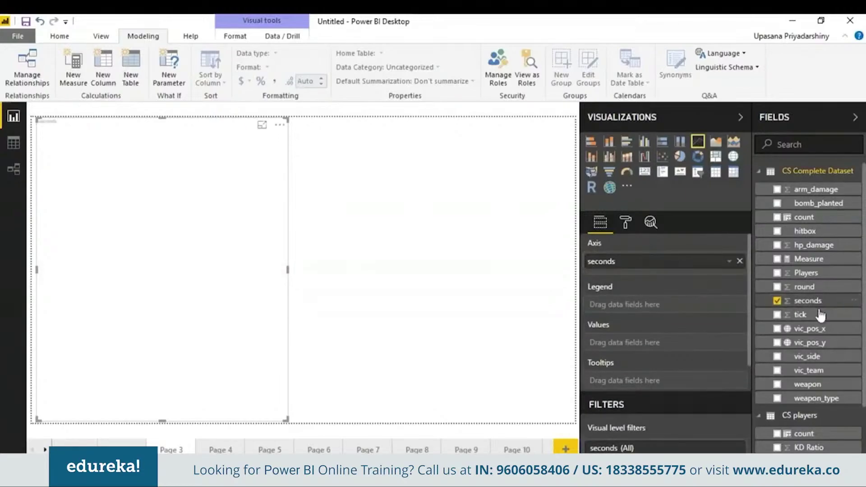
pyautogui.moveTo(820, 320); pyautogui.dragTo(649, 345)
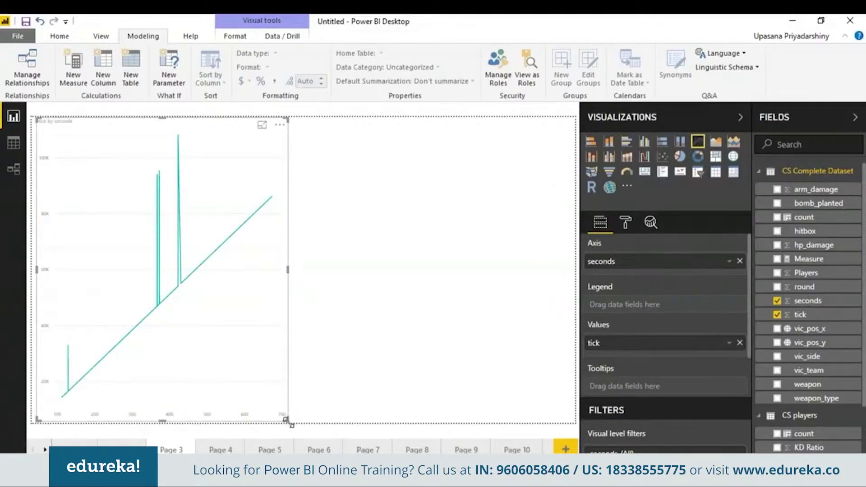
pyautogui.moveTo(287, 421); pyautogui.dragTo(291, 441)
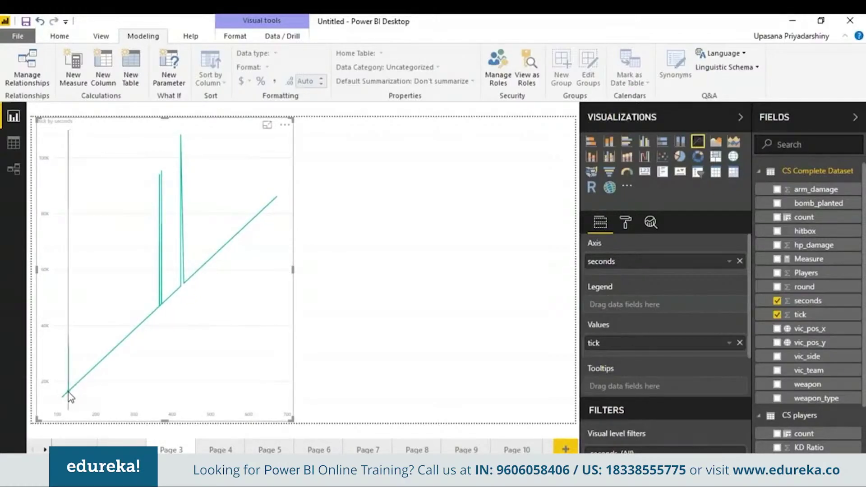
pyautogui.moveTo(69, 397)
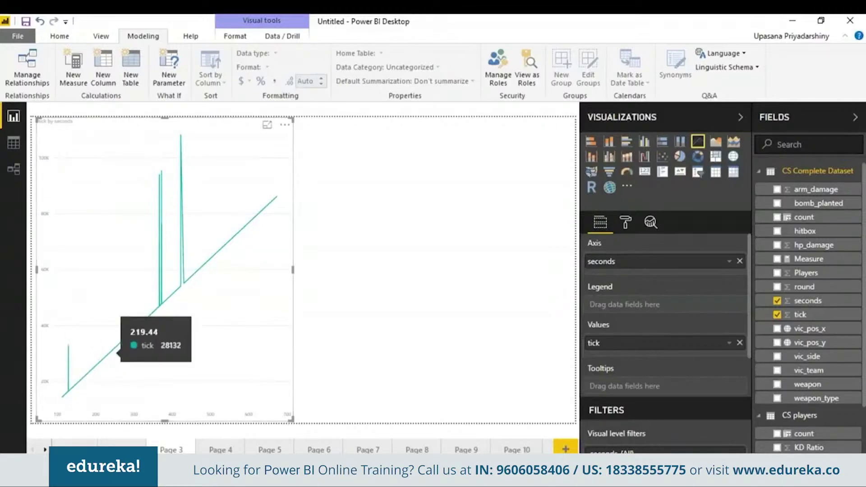
pyautogui.click(384, 253)
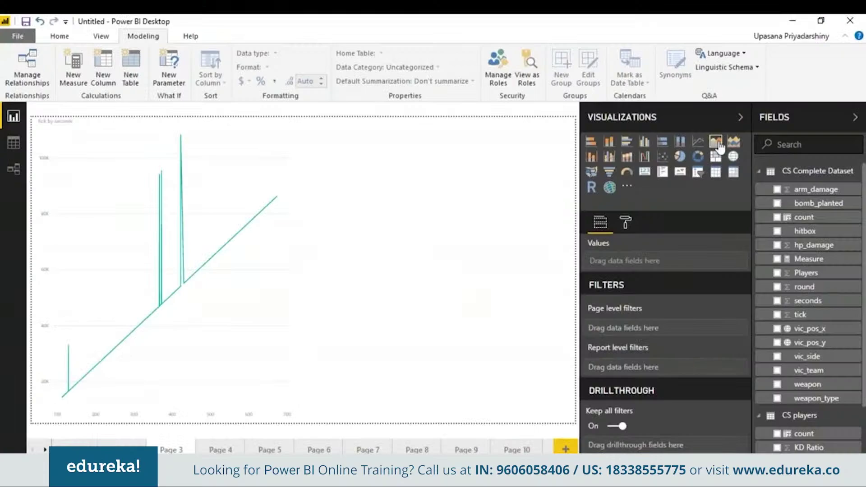
# - Add an area chart of tick by seconds to Page 3
pyautogui.click(715, 142)
pyautogui.click(798, 300)
pyautogui.moveTo(799, 314); pyautogui.dragTo(671, 345)
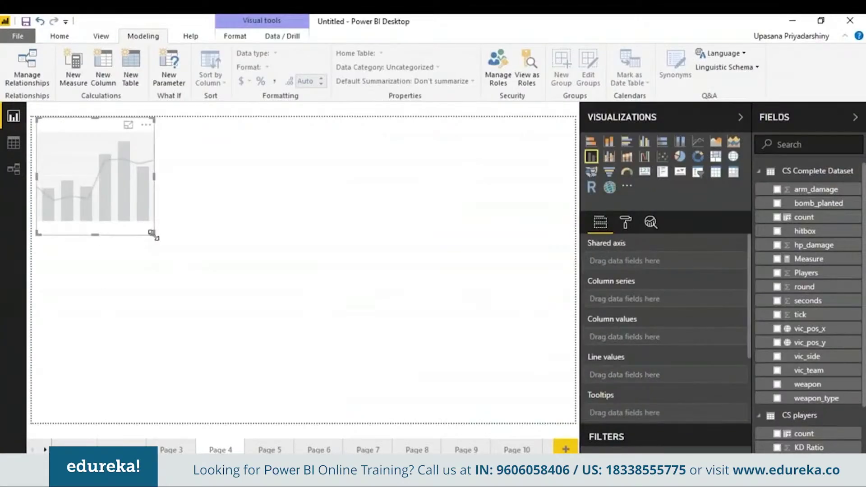
# - Resize the line and clustered column chart to cover Page 4's left half
pyautogui.moveTo(154, 235); pyautogui.dragTo(289, 448)
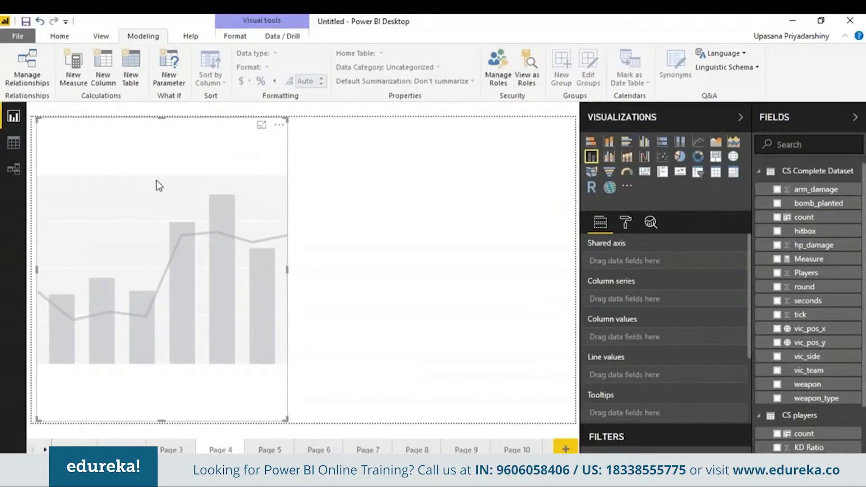
pyautogui.moveTo(156, 181); pyautogui.dragTo(61, 170)
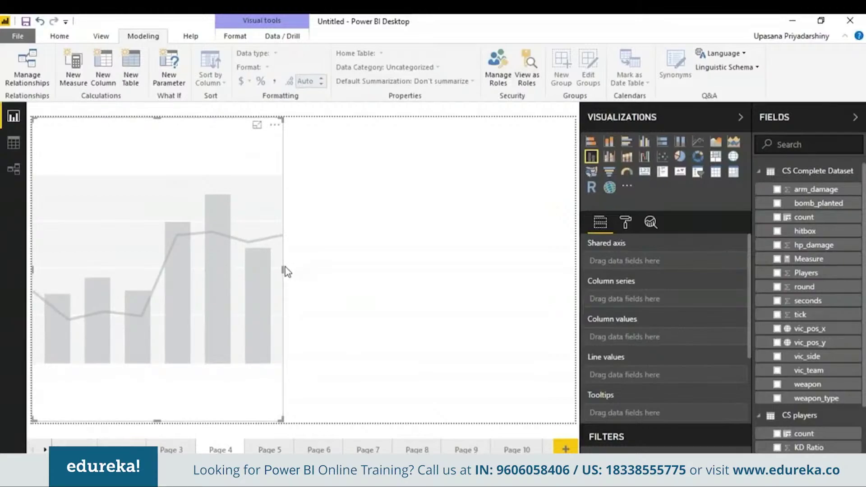
pyautogui.moveTo(283, 268); pyautogui.dragTo(302, 269)
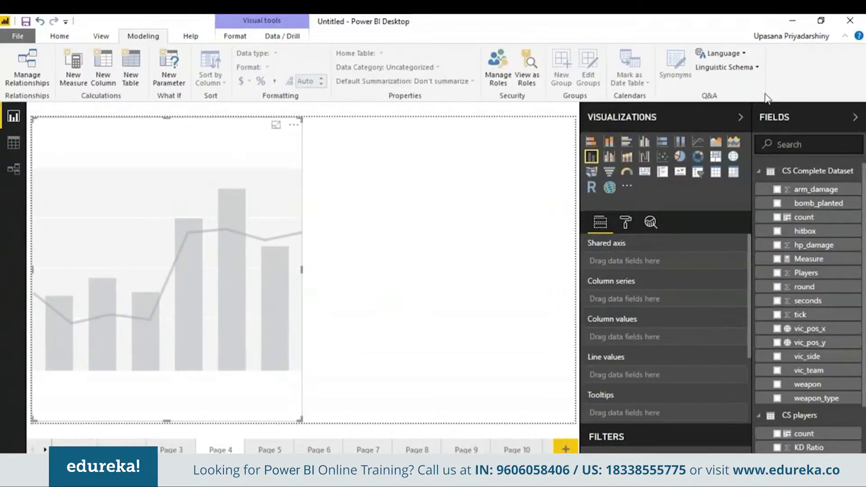
# - Put Player on the shared axis, Kills as column values and KD Ratio as the line
pyautogui.click(762, 173)
pyautogui.moveTo(820, 277); pyautogui.dragTo(715, 263)
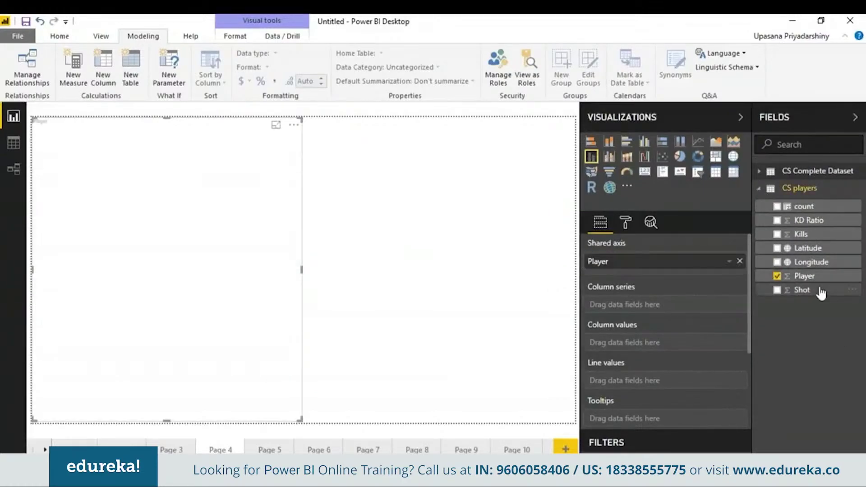
pyautogui.click(814, 221)
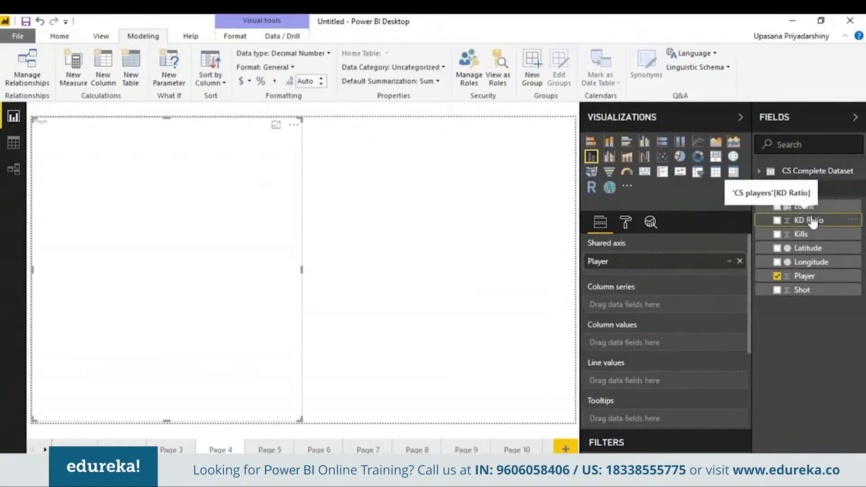
pyautogui.moveTo(819, 238)
pyautogui.mouseDown()
pyautogui.moveTo(778, 325)
pyautogui.moveTo(658, 366)
pyautogui.moveTo(660, 348)
pyautogui.mouseUp()
pyautogui.moveTo(817, 221)
pyautogui.mouseDown()
pyautogui.moveTo(793, 233)
pyautogui.moveTo(661, 385)
pyautogui.mouseUp()
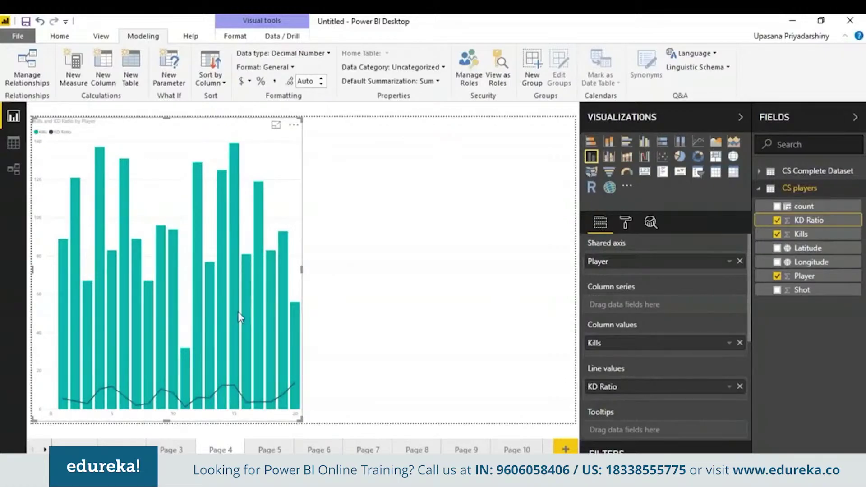
pyautogui.click(537, 305)
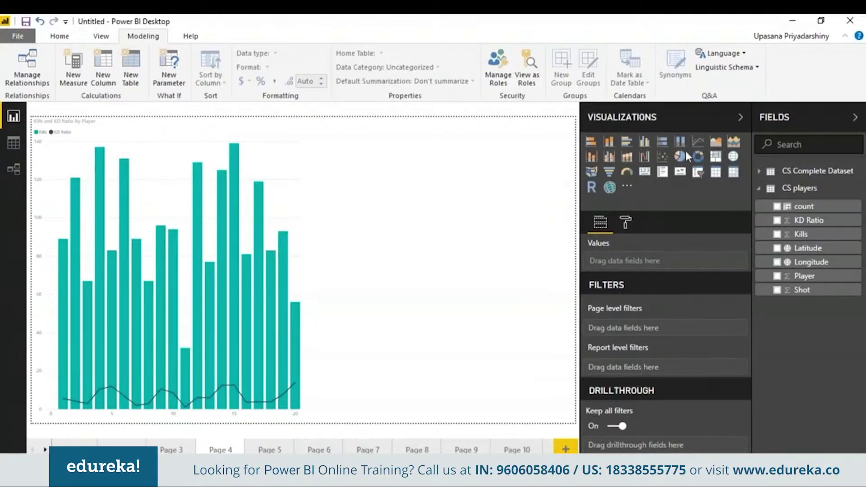
# - Add a ribbon chart of weapon values by round, split by weapon_type
pyautogui.click(627, 157)
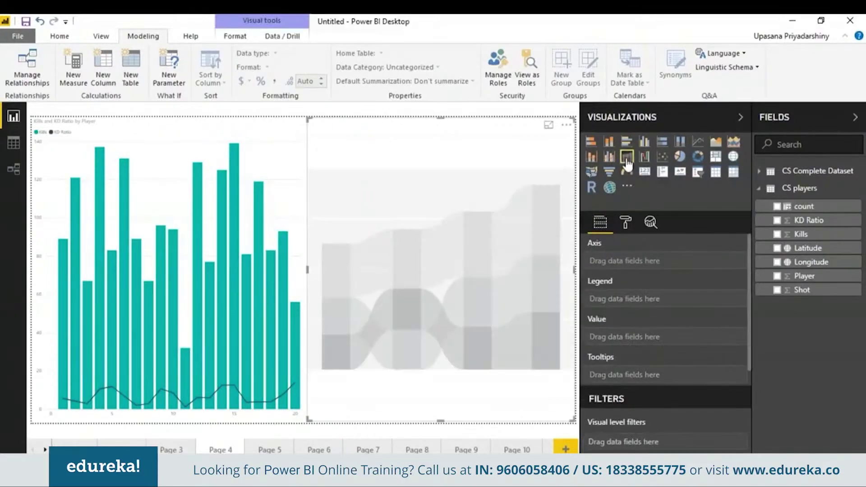
pyautogui.click(794, 171)
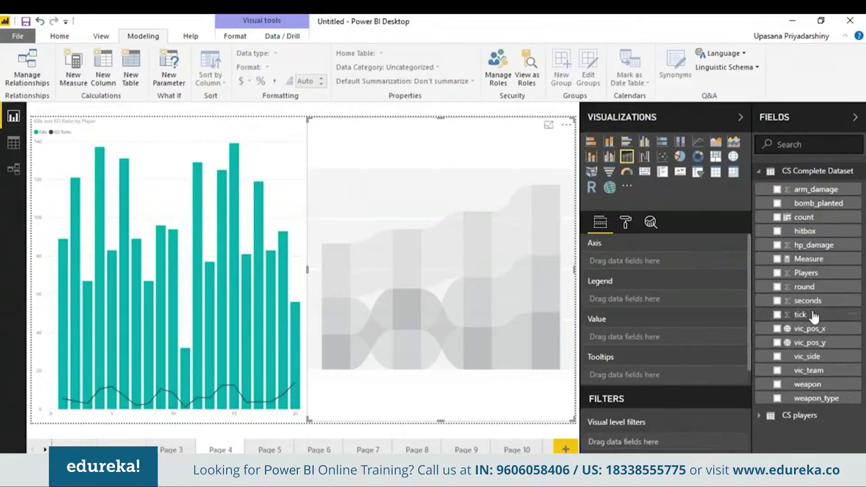
pyautogui.moveTo(825, 291); pyautogui.dragTo(661, 264)
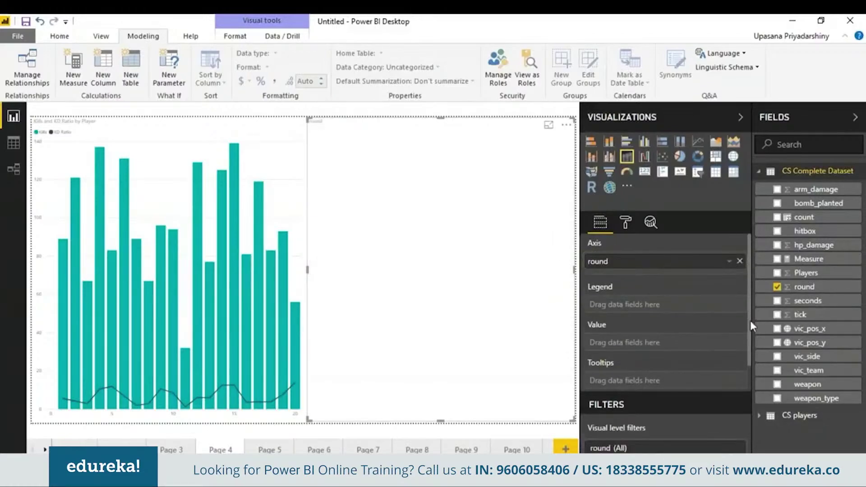
pyautogui.moveTo(822, 401); pyautogui.dragTo(704, 315)
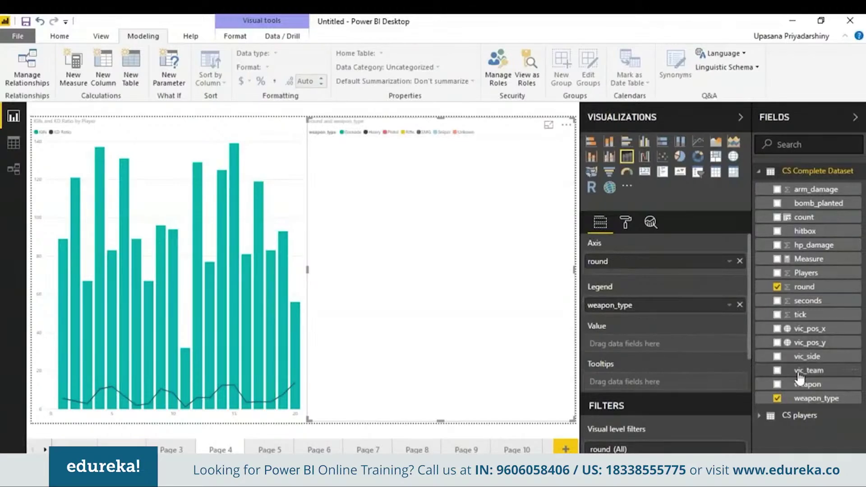
pyautogui.moveTo(804, 388); pyautogui.dragTo(640, 352)
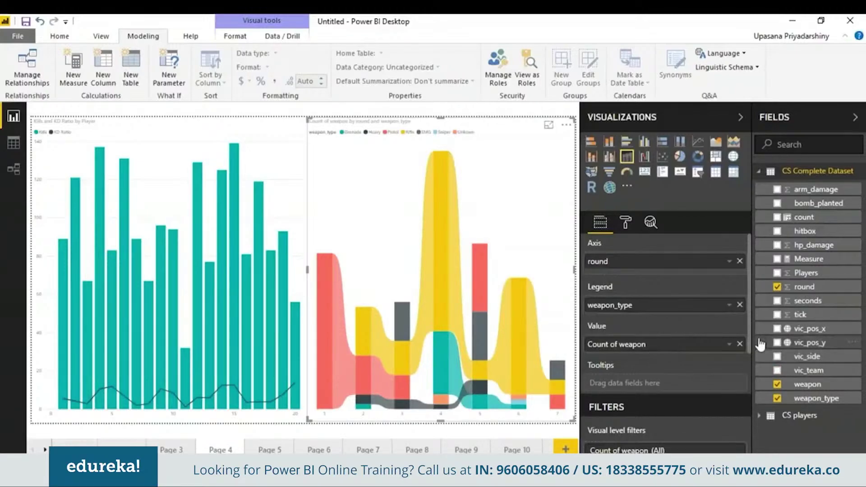
# - Keep Count as the weapon summarization and review both charts' field setups
pyautogui.click(730, 344)
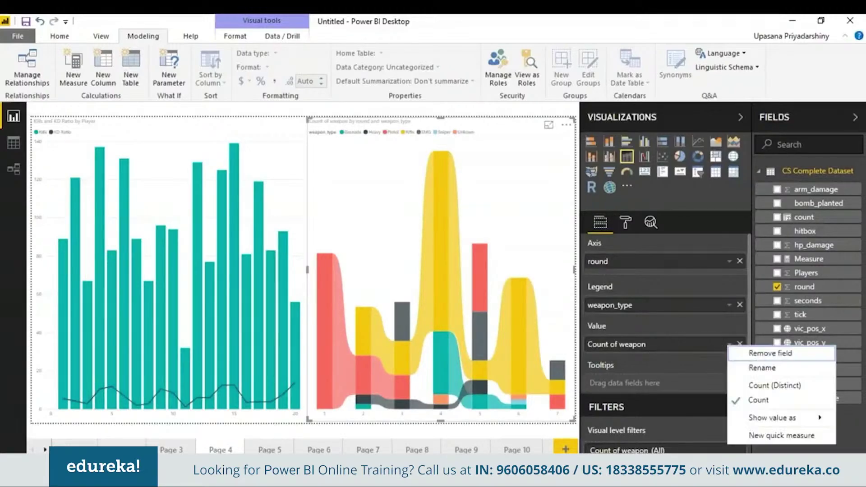
pyautogui.click(750, 401)
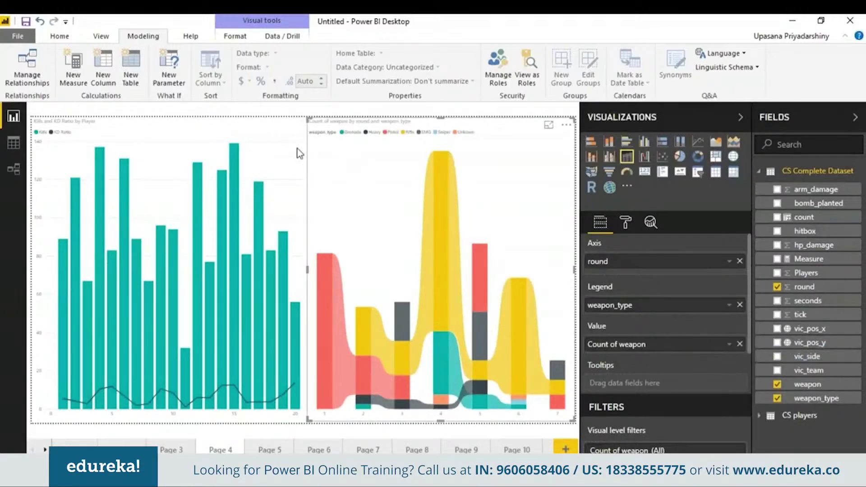
pyautogui.click(272, 145)
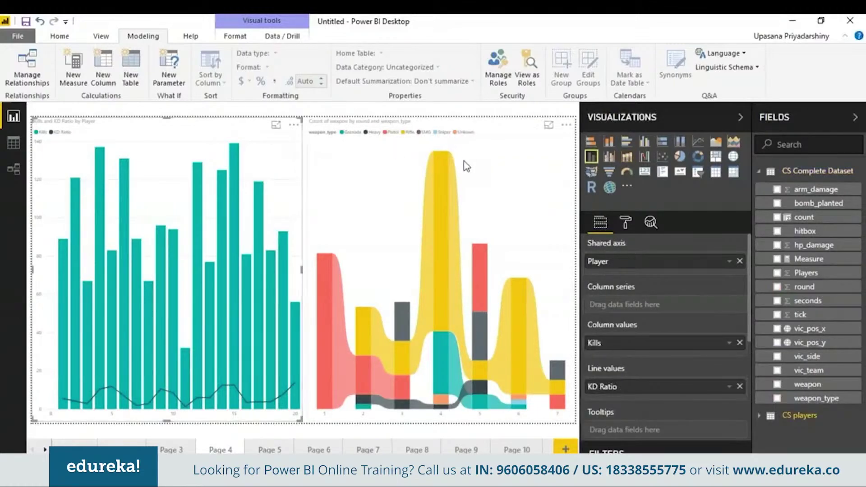
pyautogui.click(389, 180)
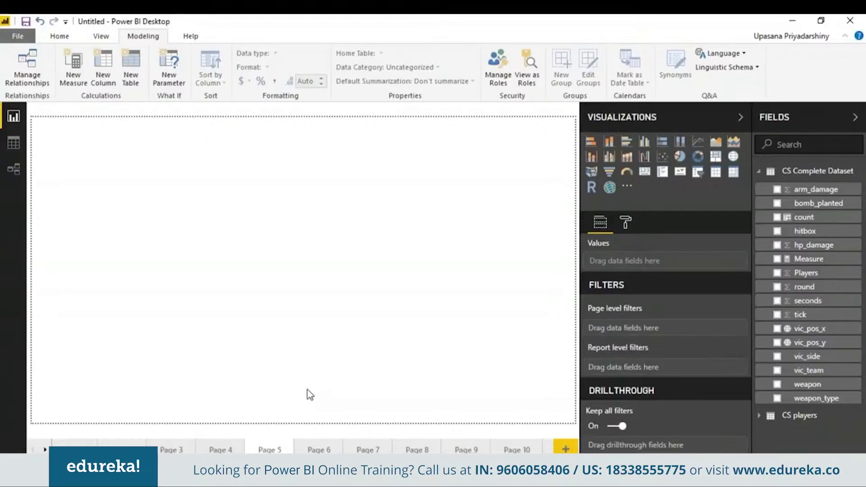
# - Add a pie chart on Page 5 with weapon as legend and count of weapon as values
pyautogui.click(680, 156)
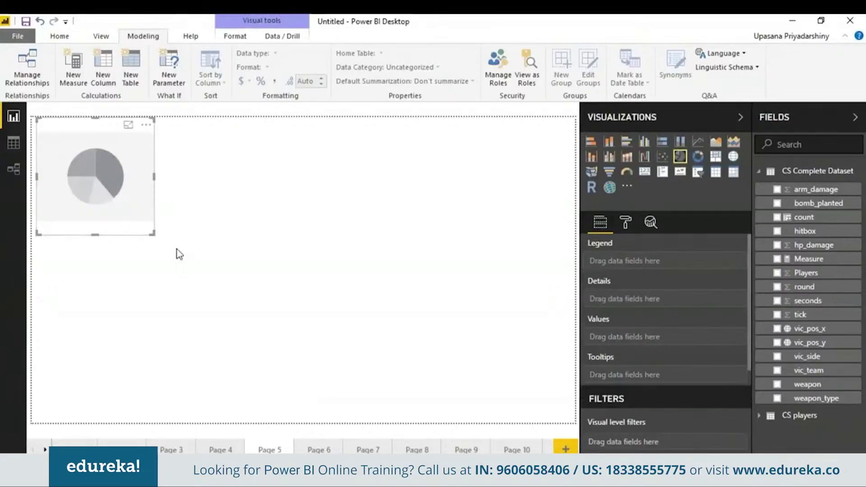
pyautogui.moveTo(153, 234); pyautogui.dragTo(276, 282)
pyautogui.moveTo(807, 384); pyautogui.dragTo(666, 260)
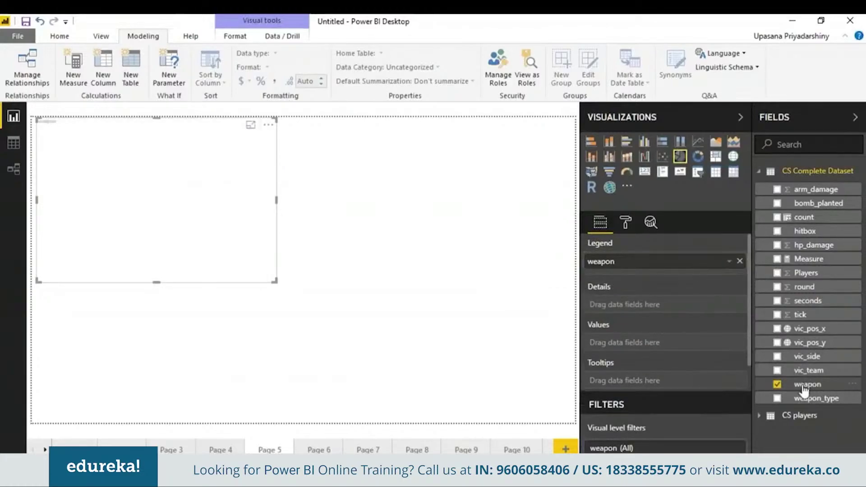
pyautogui.moveTo(803, 389); pyautogui.dragTo(652, 349)
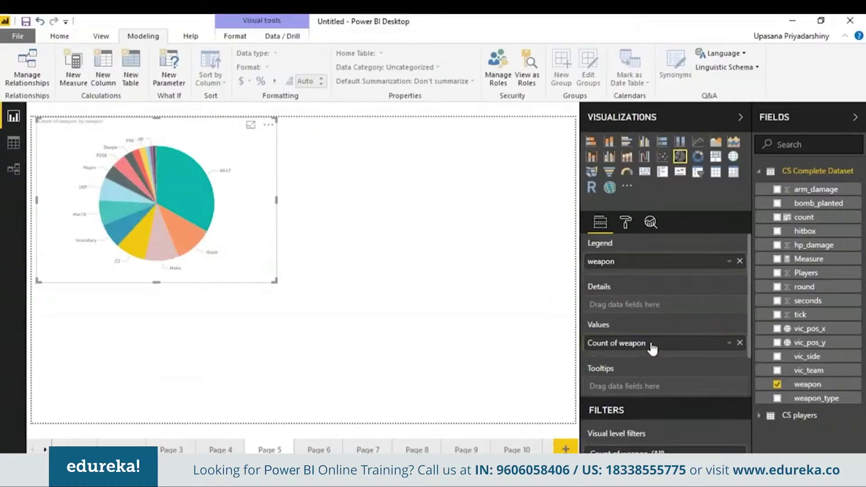
pyautogui.click(407, 183)
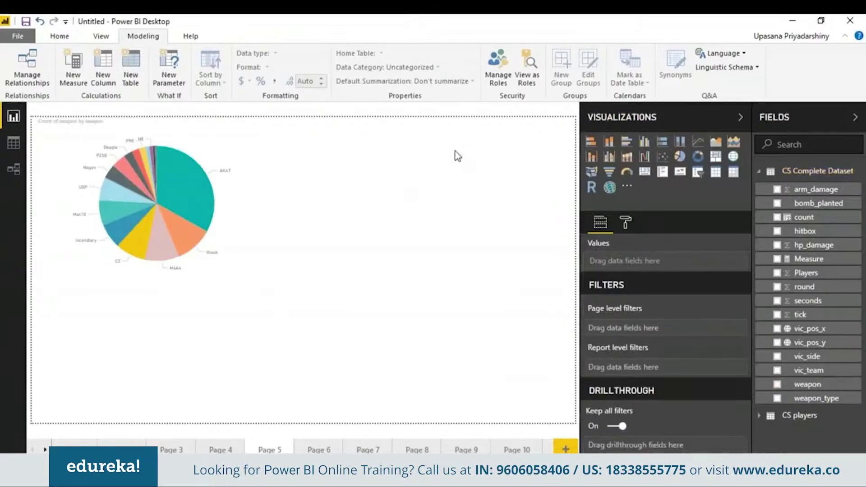
# - Place a donut chart beside it with weapon as legend and count of weapon as values
pyautogui.click(699, 158)
pyautogui.moveTo(583, 159); pyautogui.dragTo(286, 289)
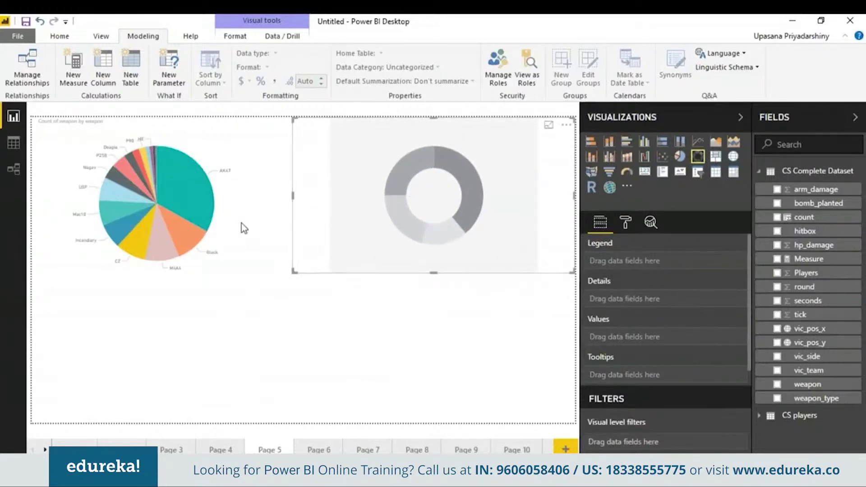
pyautogui.moveTo(808, 384); pyautogui.dragTo(622, 261)
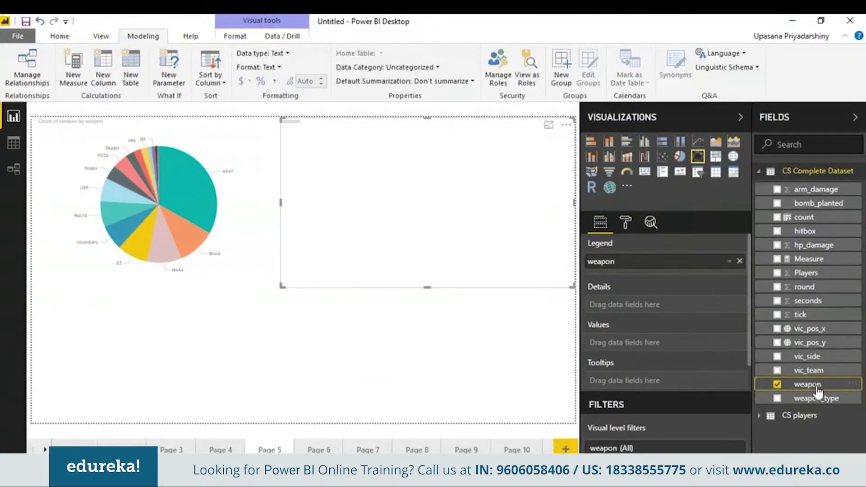
pyautogui.moveTo(808, 385); pyautogui.dragTo(625, 343)
pyautogui.click(295, 353)
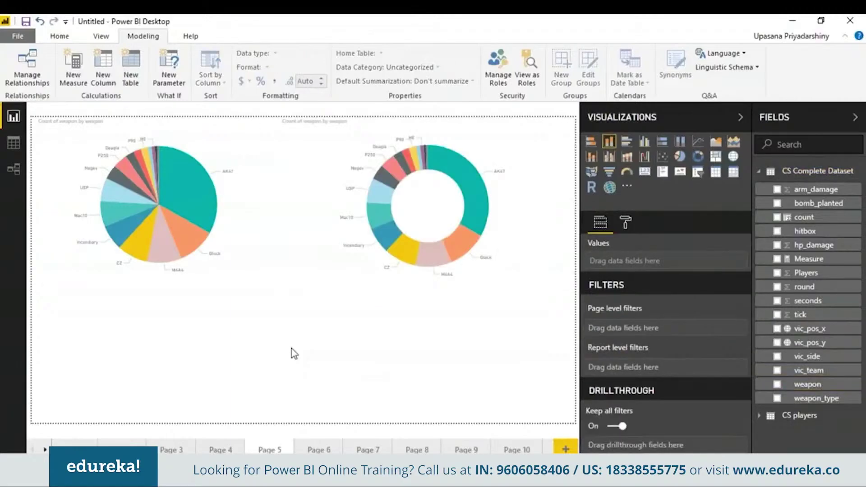
pyautogui.moveTo(201, 221)
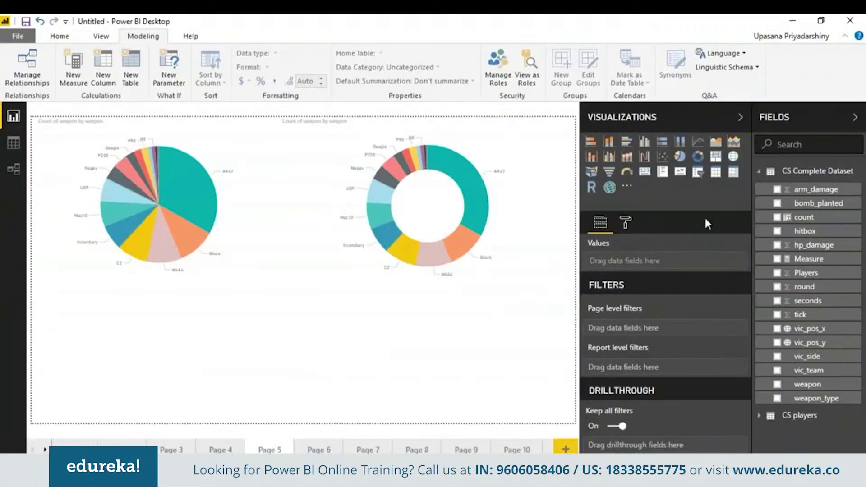
# - Insert a treemap below the pie charts, grouped by weapon_type
pyautogui.click(716, 156)
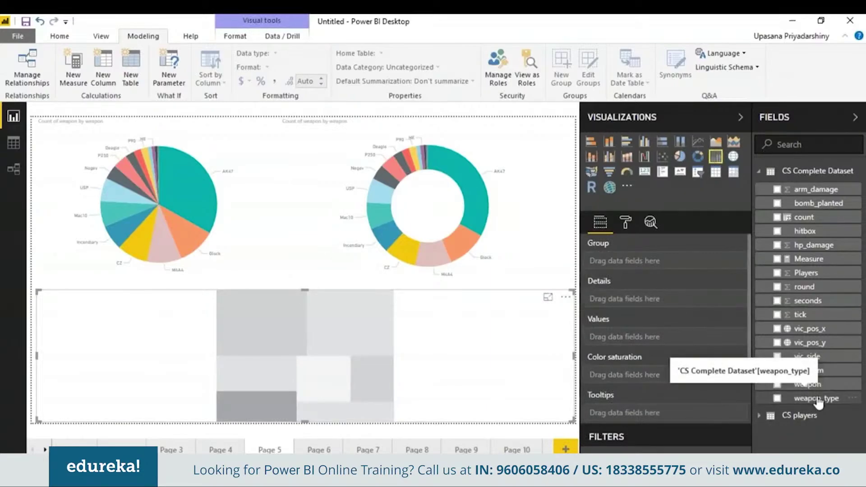
pyautogui.moveTo(819, 403); pyautogui.dragTo(665, 264)
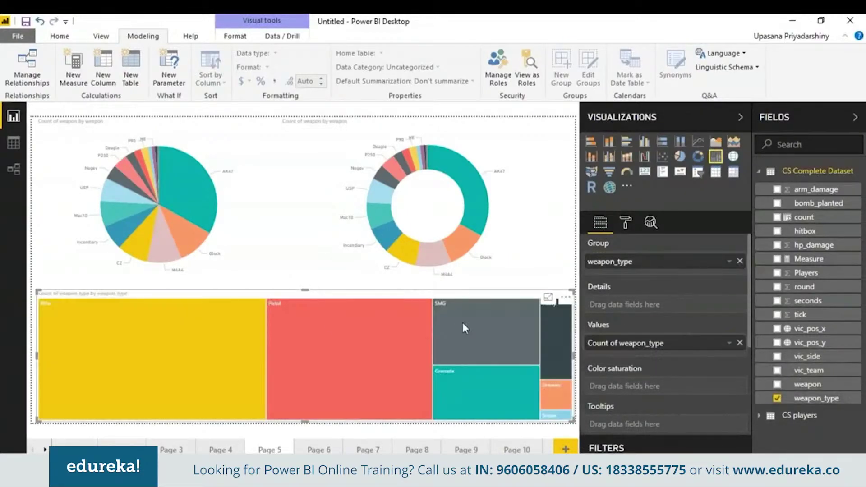
pyautogui.moveTo(296, 478)
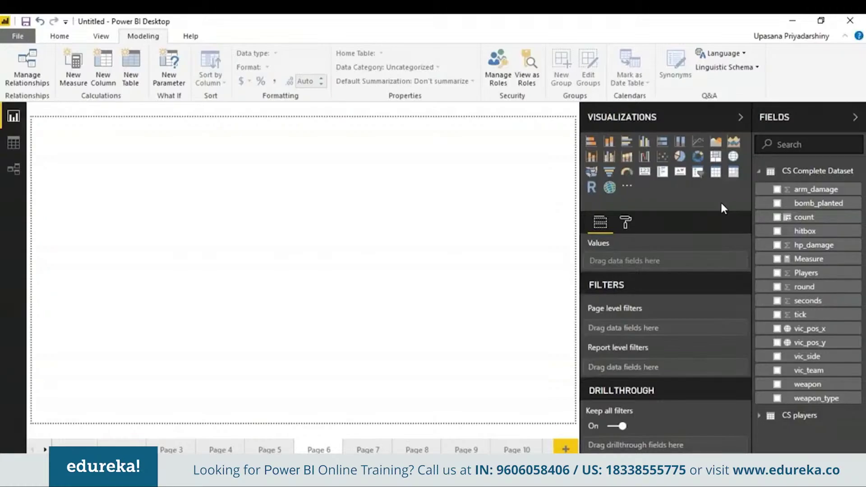
# - Insert a map on Page 6 plotting Latitude and Longitude from the CS players table
pyautogui.click(734, 156)
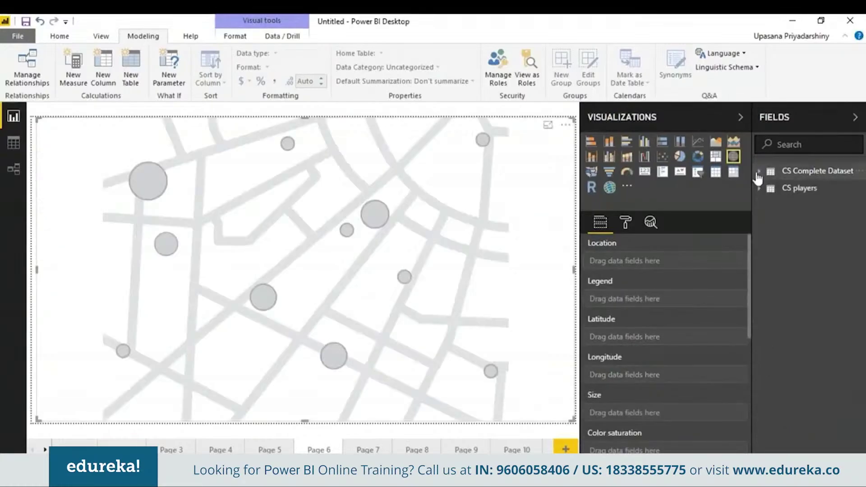
pyautogui.click(760, 189)
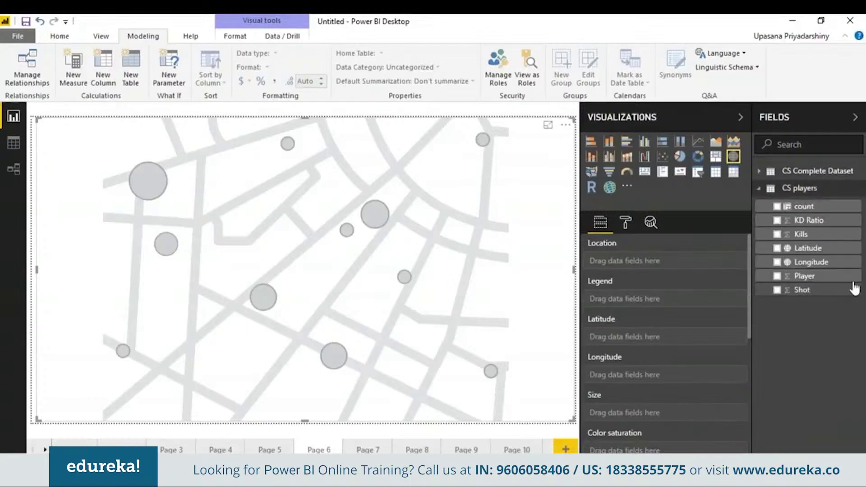
pyautogui.click(832, 250)
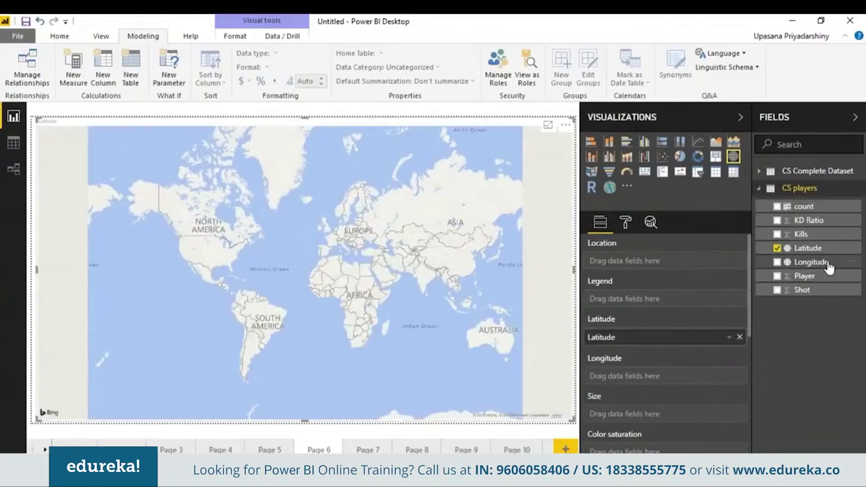
pyautogui.moveTo(829, 267); pyautogui.dragTo(687, 378)
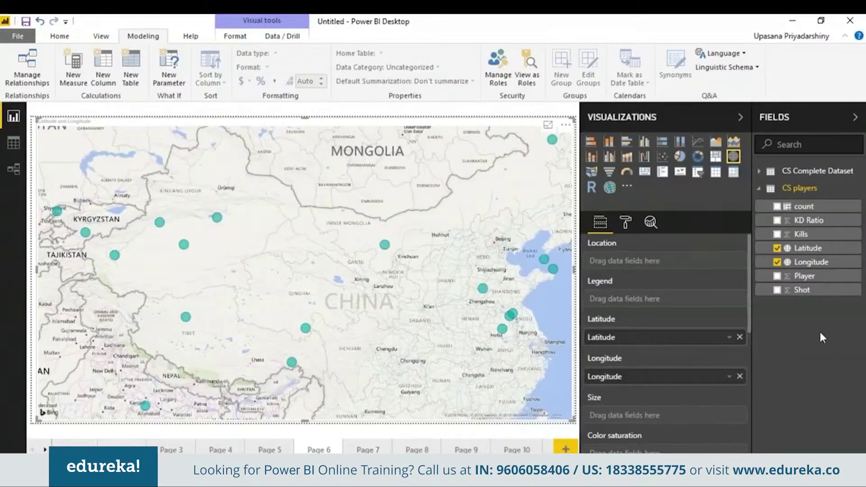
pyautogui.scroll(-2, 750, 321)
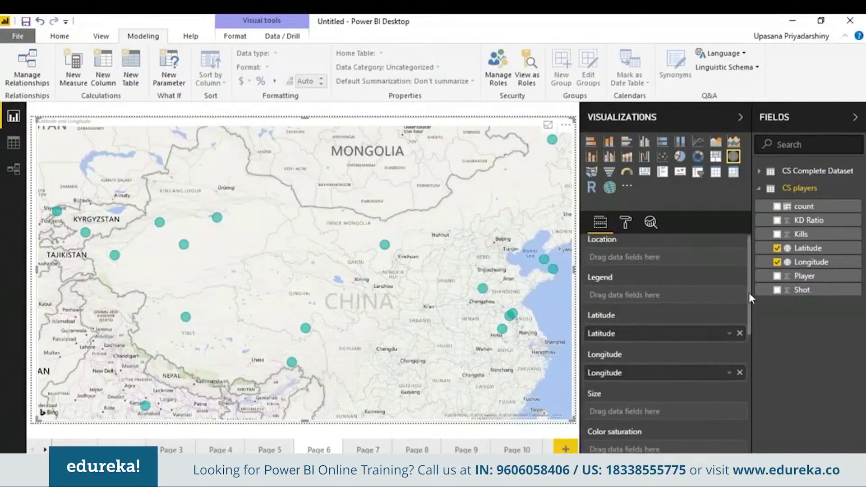
pyautogui.moveTo(750, 309)
pyautogui.mouseDown()
pyautogui.moveTo(746, 280)
pyautogui.moveTo(750, 299)
pyautogui.mouseUp()
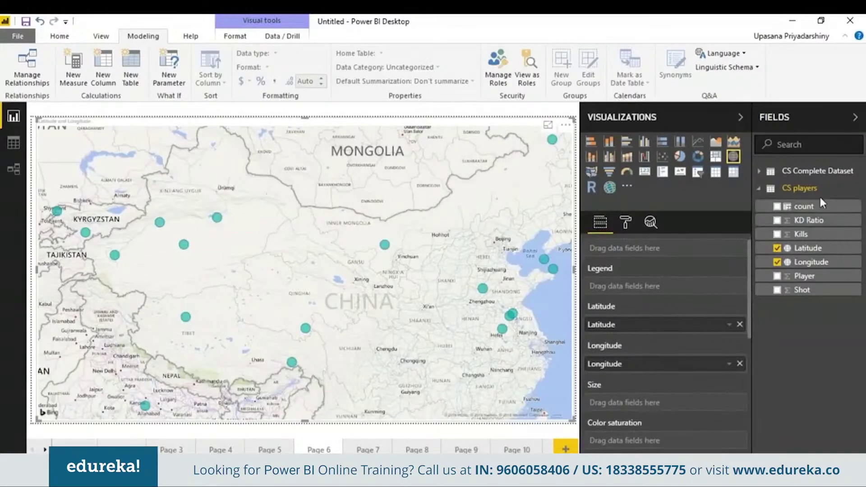
# - Size bubbles by count, shade by KD Ratio, narrow to half width, then add an ArcGIS map
pyautogui.moveTo(787, 211); pyautogui.dragTo(655, 404)
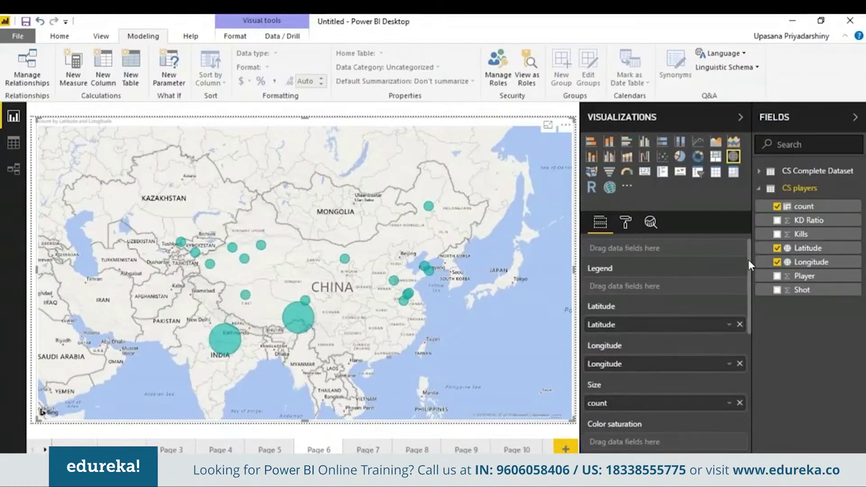
pyautogui.scroll(-2, 749, 260)
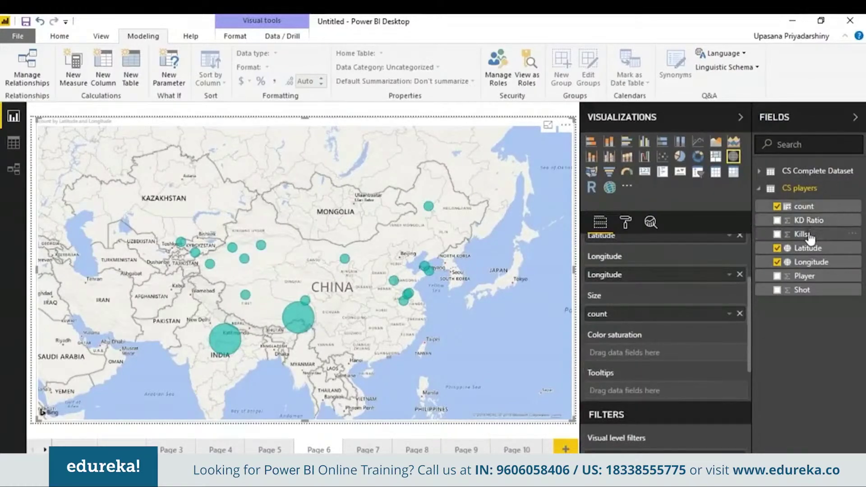
pyautogui.moveTo(815, 222); pyautogui.dragTo(668, 353)
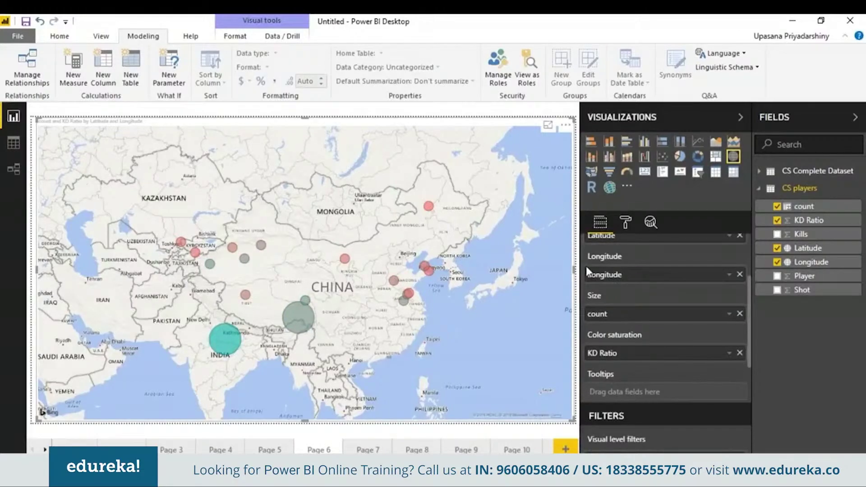
pyautogui.moveTo(572, 271); pyautogui.dragTo(311, 310)
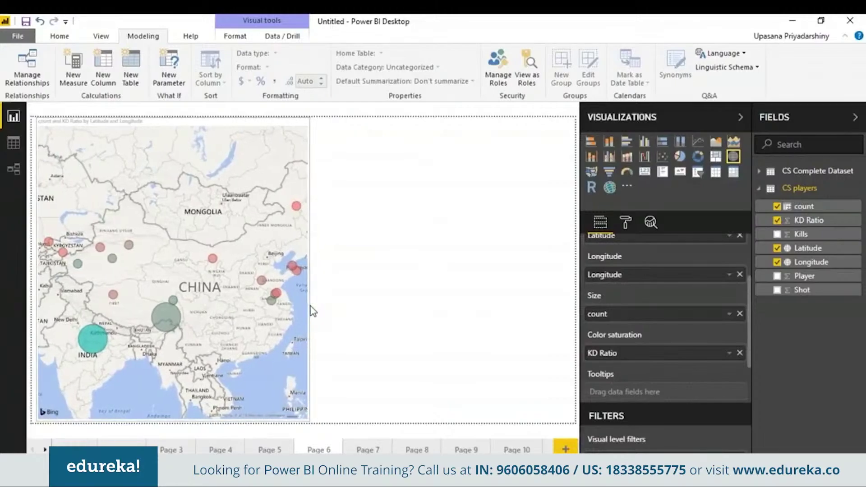
pyautogui.click(314, 311)
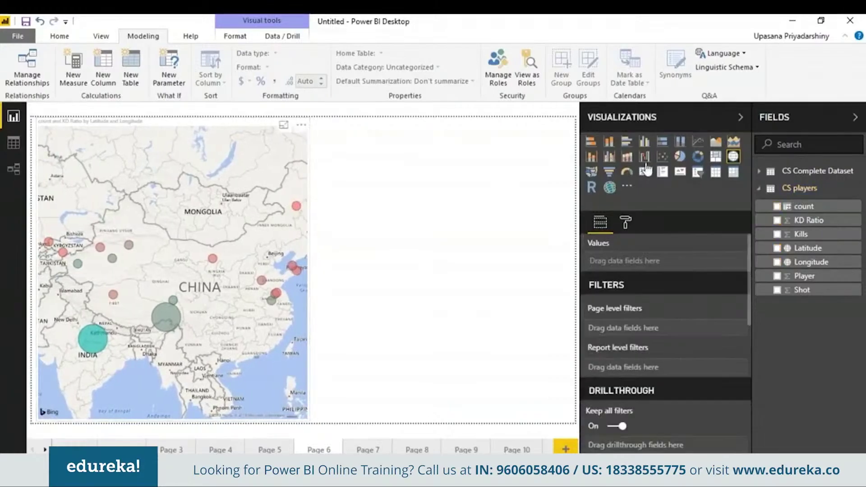
pyautogui.click(610, 187)
# - Plot the ArcGIS map by Latitude and Longitude, sized by count and coloured by Kills, and review its formatting options
pyautogui.moveTo(808, 249); pyautogui.dragTo(663, 299)
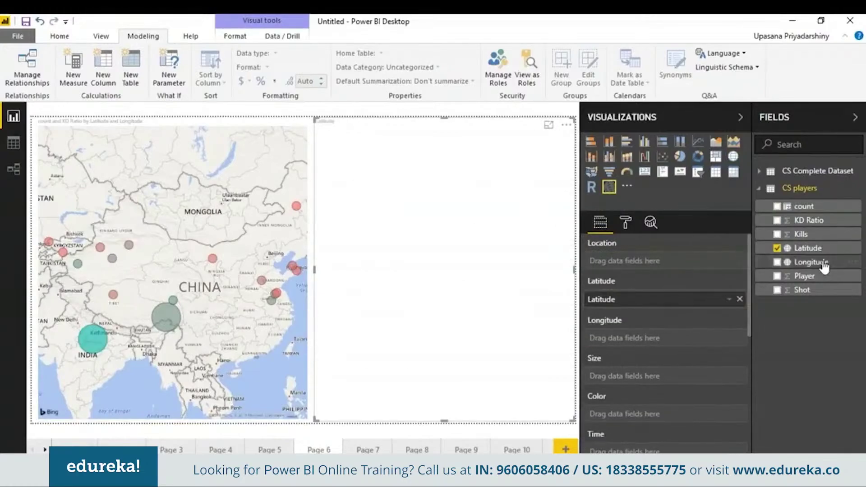
pyautogui.moveTo(825, 266); pyautogui.dragTo(667, 338)
pyautogui.moveTo(803, 206); pyautogui.dragTo(677, 384)
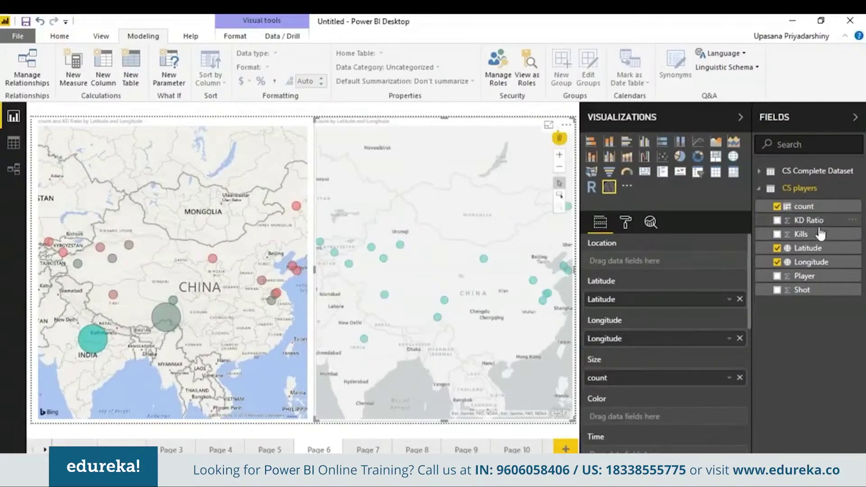
pyautogui.moveTo(820, 237); pyautogui.dragTo(629, 416)
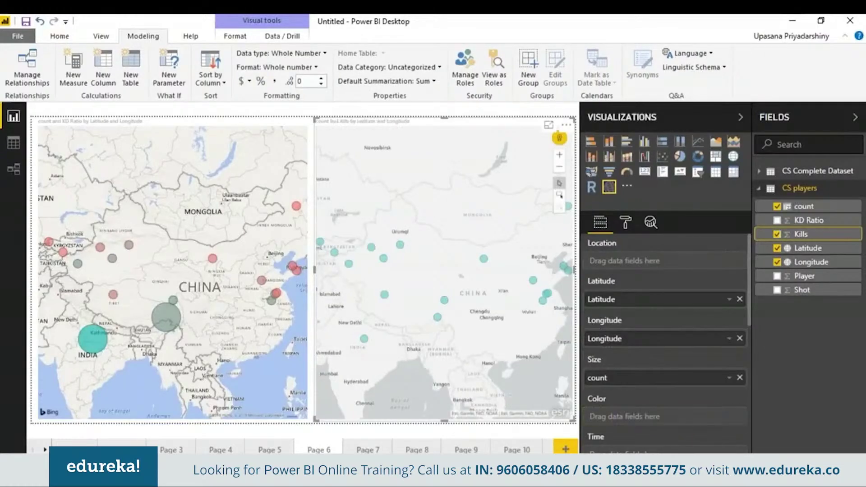
pyautogui.click(631, 221)
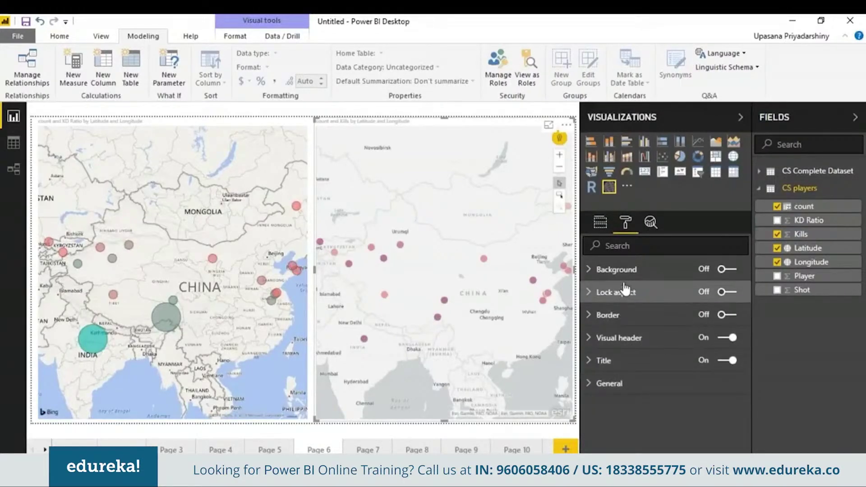
pyautogui.click(602, 221)
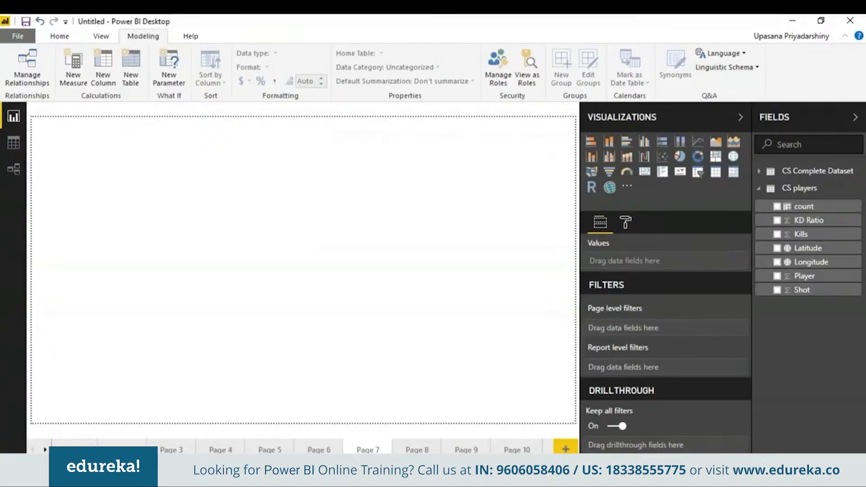
# - Add a wide funnel of Kills by Player on Page 7, shaded by KD Ratio
pyautogui.click(609, 172)
pyautogui.moveTo(154, 232); pyautogui.dragTo(231, 421)
pyautogui.moveTo(805, 276); pyautogui.dragTo(654, 264)
pyautogui.moveTo(834, 237); pyautogui.dragTo(699, 305)
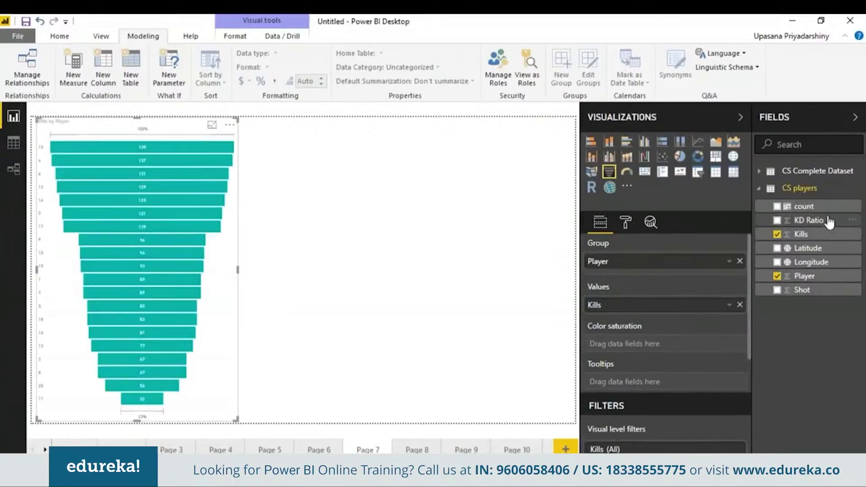
pyautogui.moveTo(828, 224); pyautogui.dragTo(677, 344)
pyautogui.moveTo(238, 270); pyautogui.dragTo(310, 284)
pyautogui.click(510, 284)
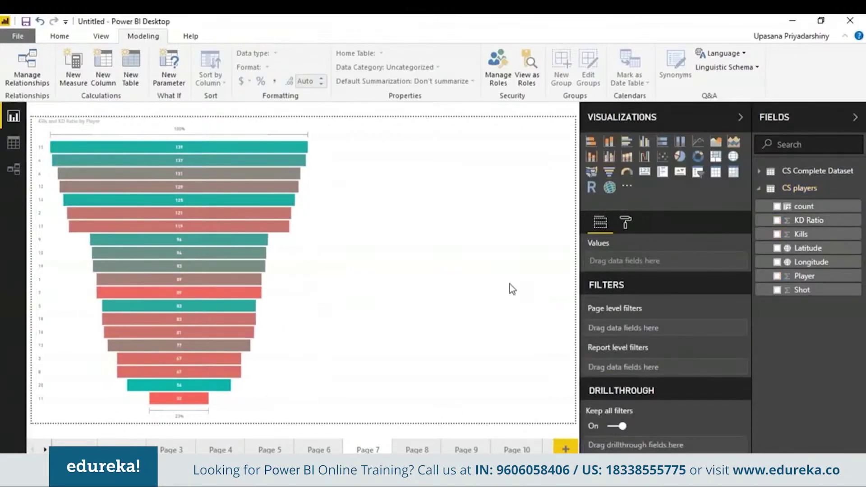
# - Add a Kills slicer beside the funnel and set its range to 32–134
pyautogui.click(697, 174)
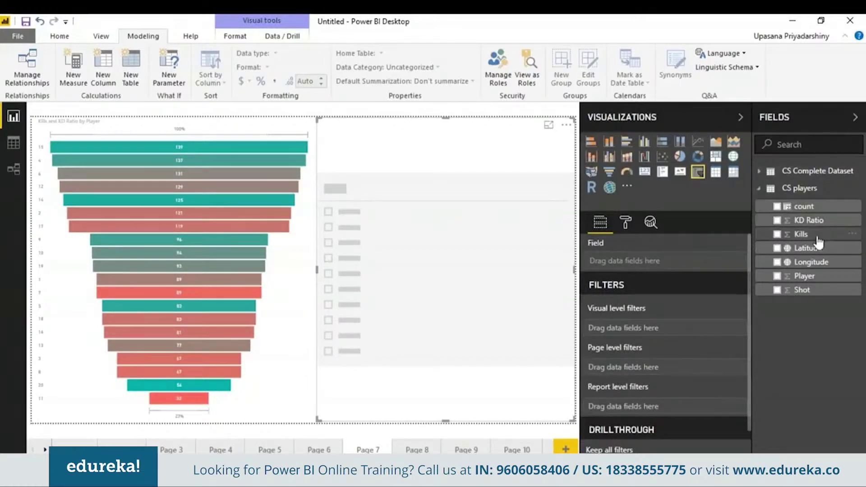
pyautogui.moveTo(802, 235); pyautogui.dragTo(653, 270)
pyautogui.moveTo(566, 149); pyautogui.dragTo(488, 148)
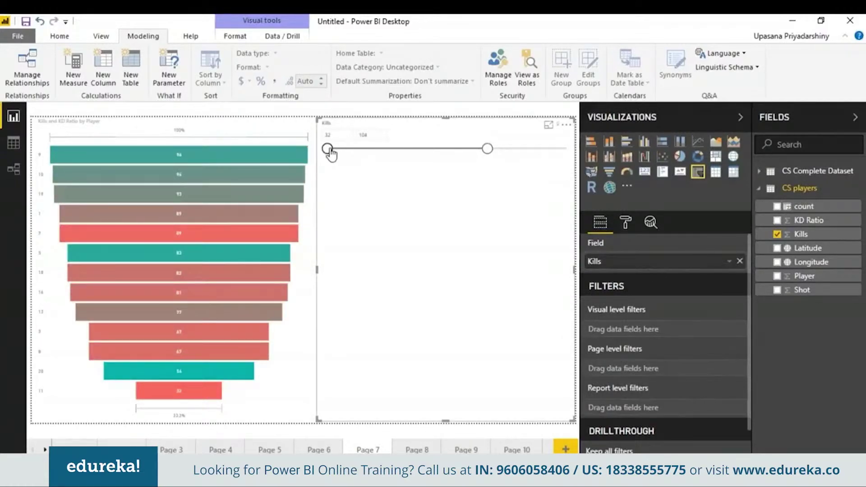
pyautogui.moveTo(328, 148); pyautogui.dragTo(393, 154)
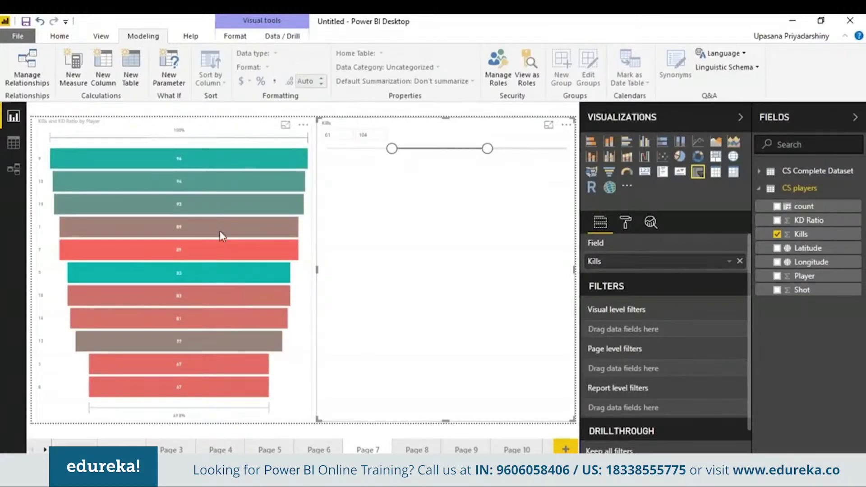
pyautogui.moveTo(392, 150); pyautogui.dragTo(328, 159)
pyautogui.moveTo(488, 149); pyautogui.dragTo(574, 160)
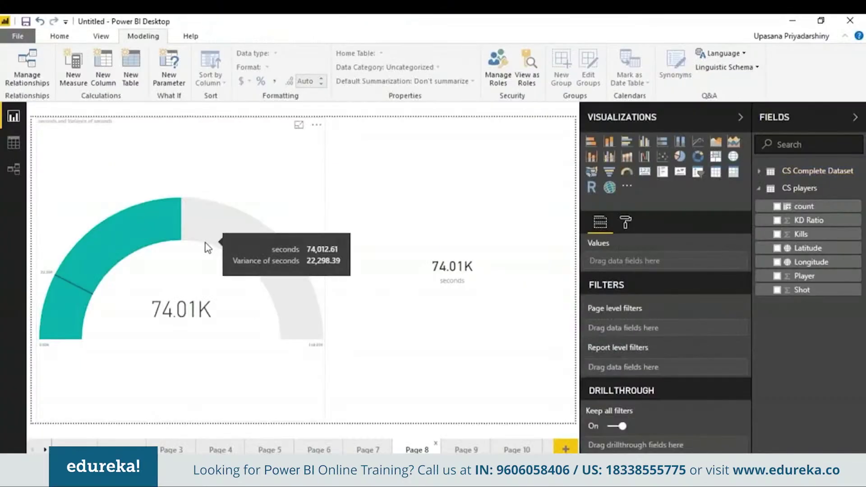
# - Select the seconds gauge on Page 8 to see its fields
pyautogui.click(205, 243)
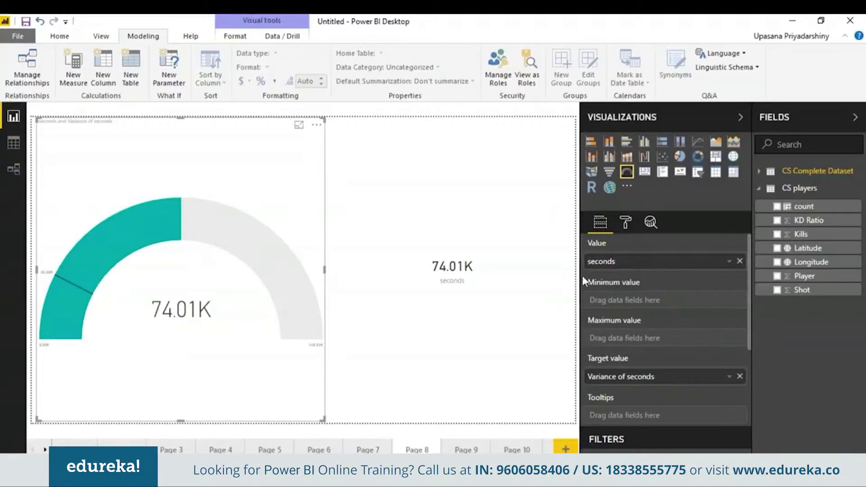
# - Review the seconds gauge's formatting and field settings, then select the seconds card to see its field
pyautogui.click(625, 226)
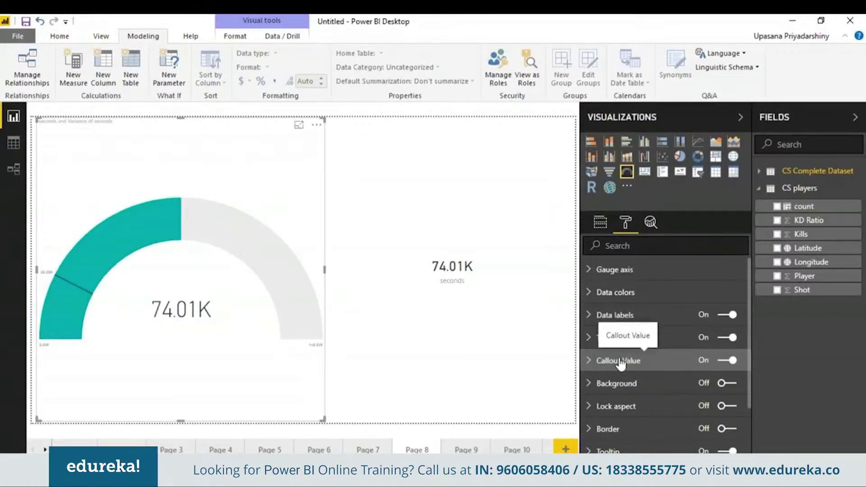
pyautogui.click(599, 222)
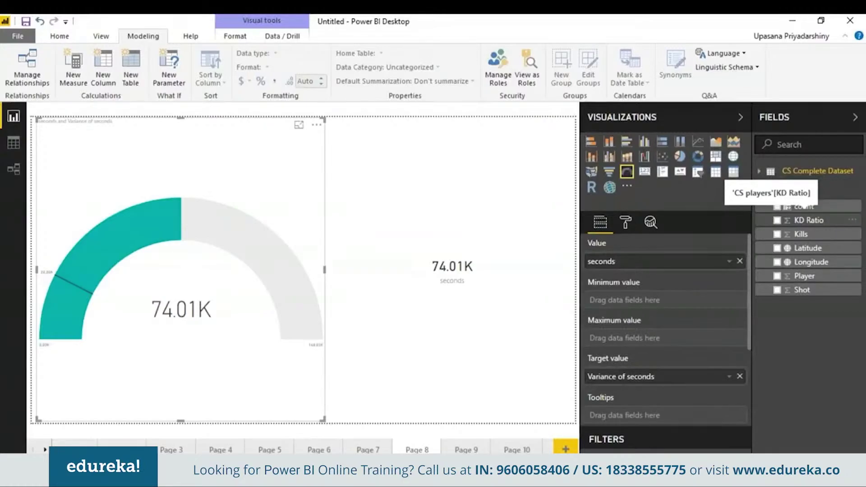
pyautogui.click(557, 222)
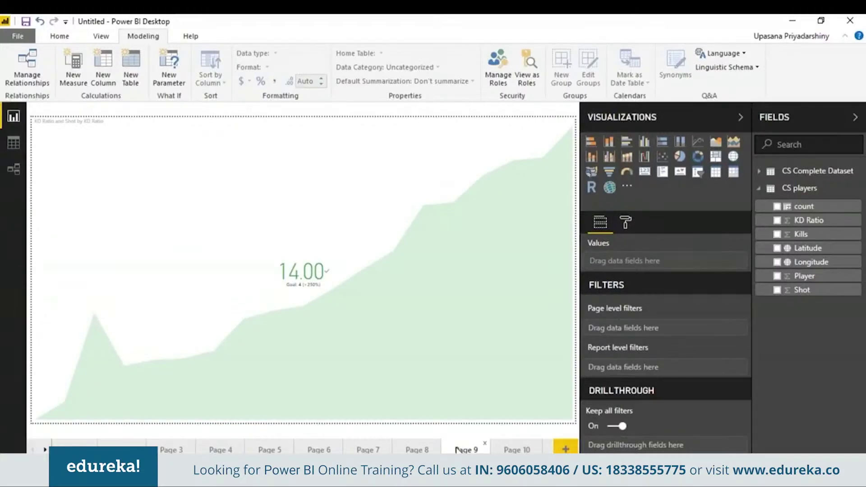
# - Inspect the KD Ratio KPI's goal, trend axis and indicator format settings, then return to its fields
pyautogui.click(398, 351)
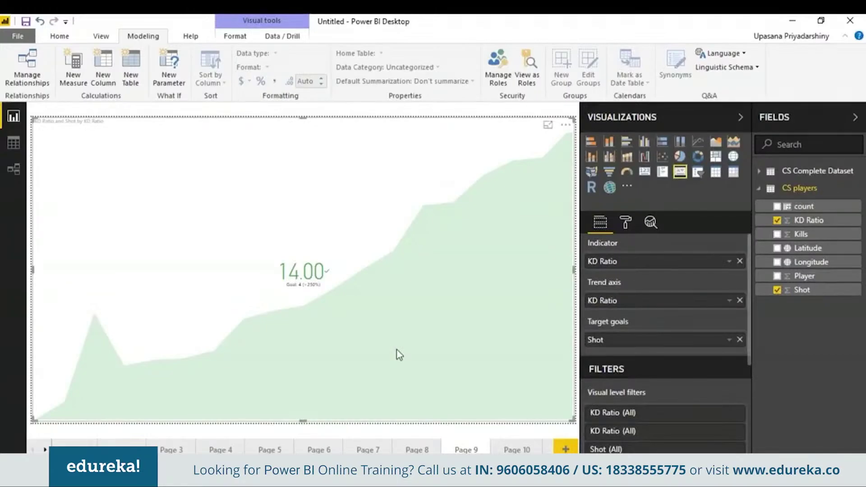
pyautogui.click(630, 226)
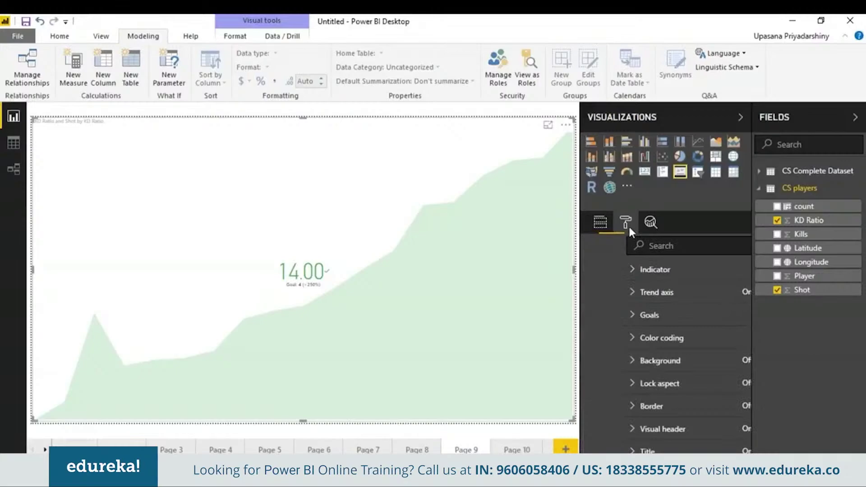
pyautogui.click(635, 321)
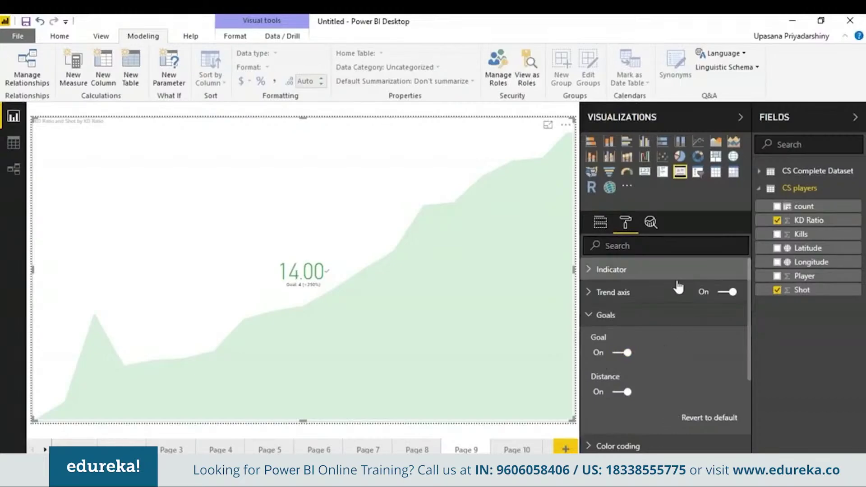
pyautogui.click(641, 294)
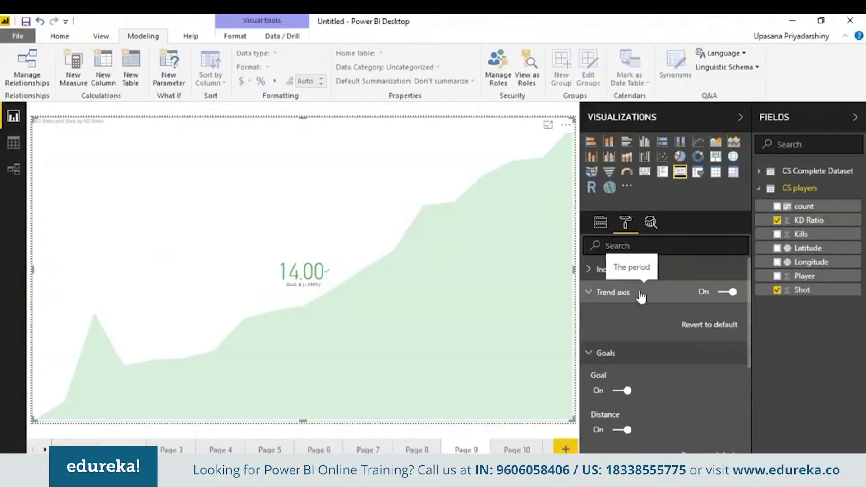
pyautogui.click(622, 269)
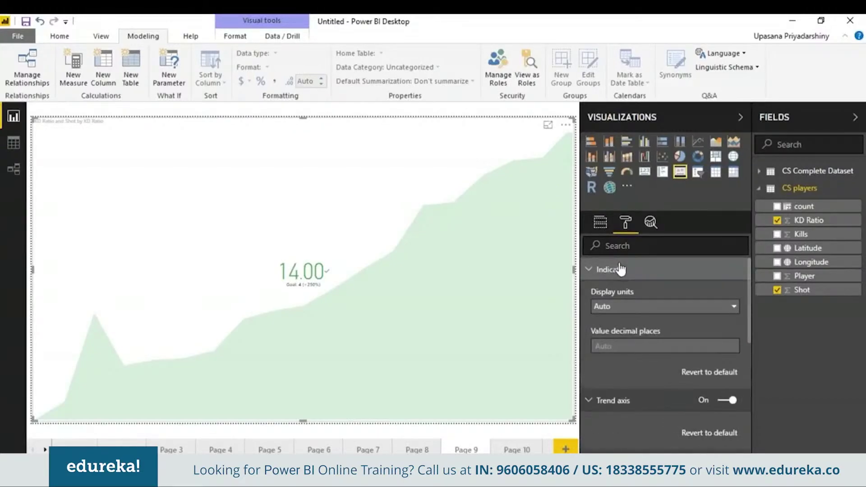
pyautogui.click(603, 222)
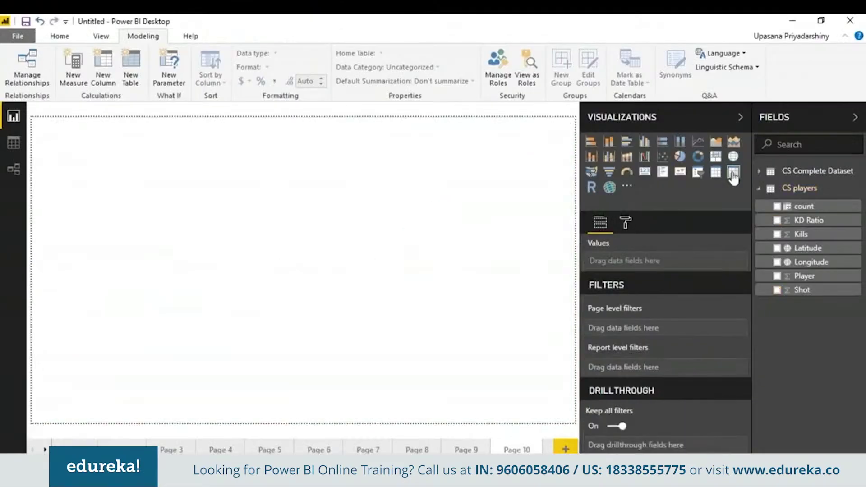
# - Insert an enlarged table with Players, weapon and weapon_type columns from CS Complete Dataset
pyautogui.click(716, 171)
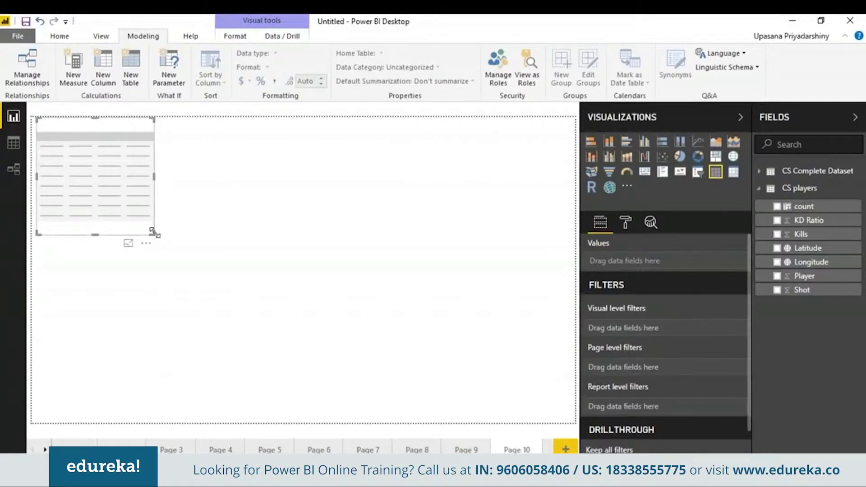
pyautogui.moveTo(153, 234); pyautogui.dragTo(279, 421)
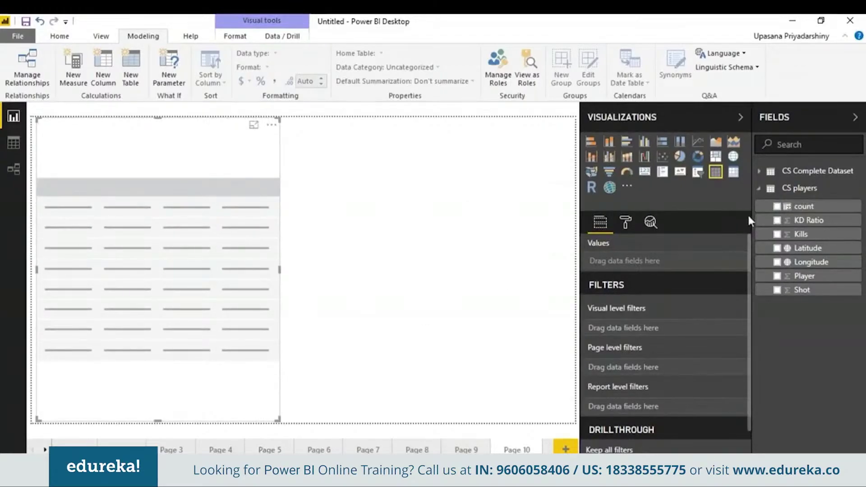
pyautogui.click(766, 171)
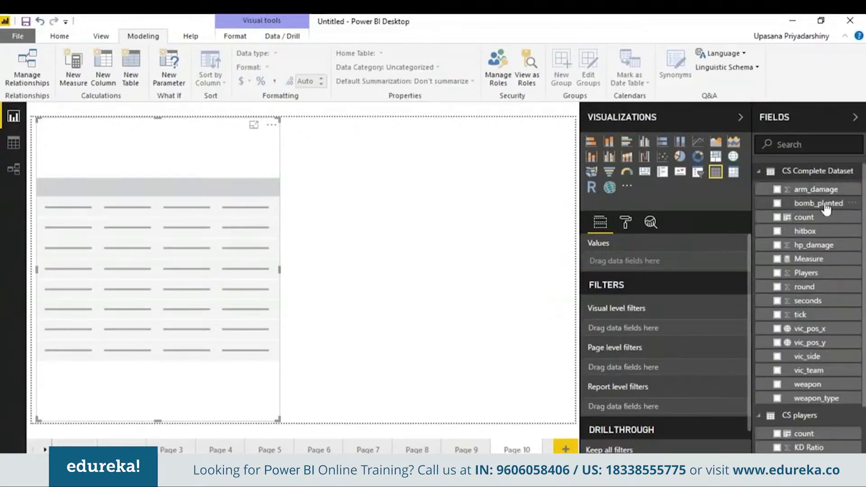
pyautogui.moveTo(806, 273); pyautogui.dragTo(131, 215)
pyautogui.moveTo(808, 385); pyautogui.dragTo(149, 241)
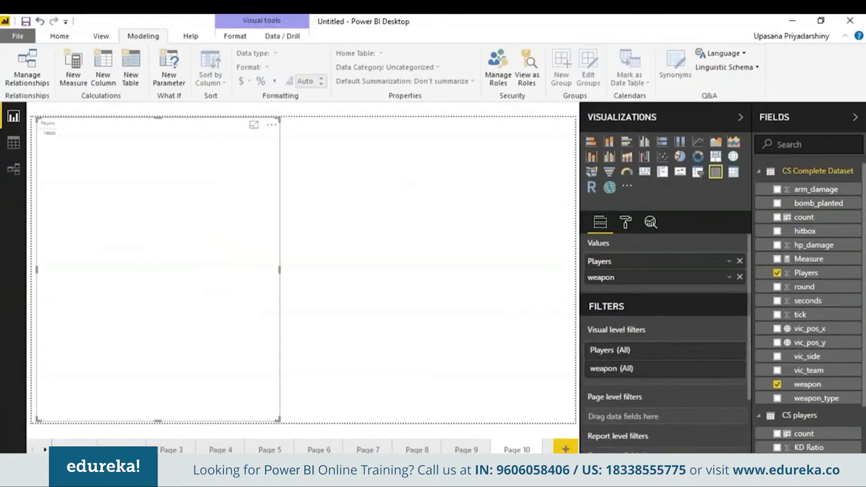
pyautogui.moveTo(747, 406); pyautogui.dragTo(108, 203)
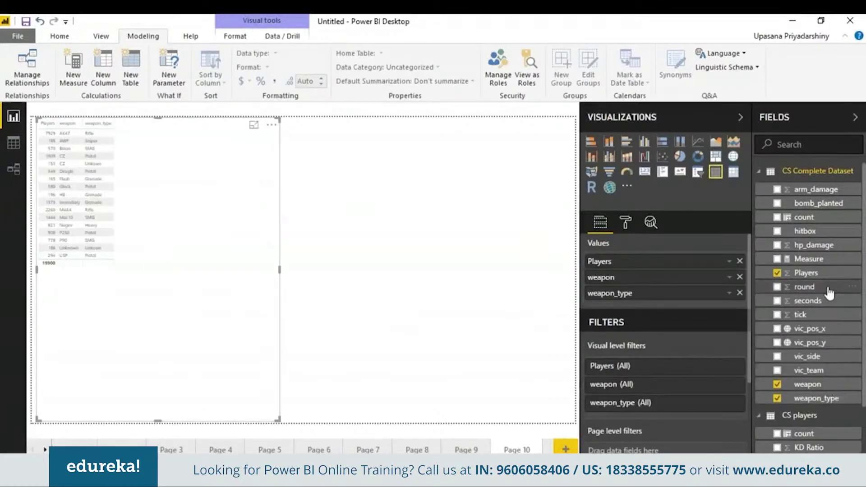
# - Add bomb_planted and round columns to the table, then insert an empty matrix beside it
pyautogui.moveTo(797, 207); pyautogui.dragTo(181, 178)
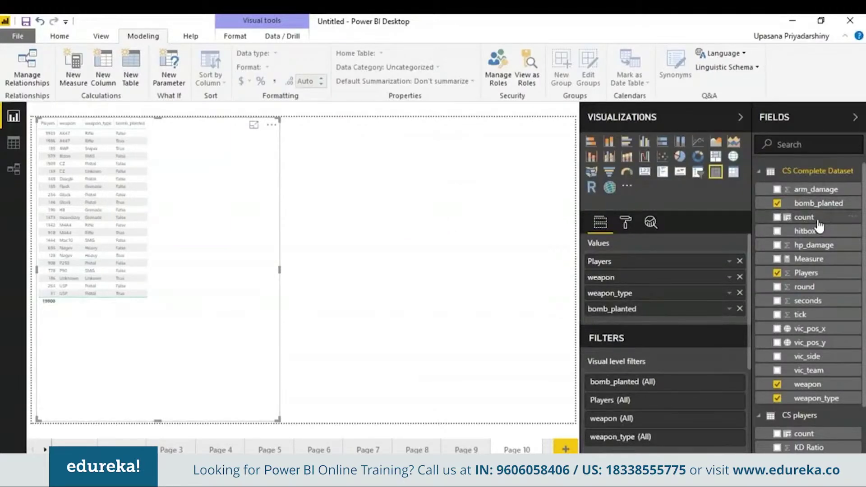
pyautogui.moveTo(808, 287); pyautogui.dragTo(185, 352)
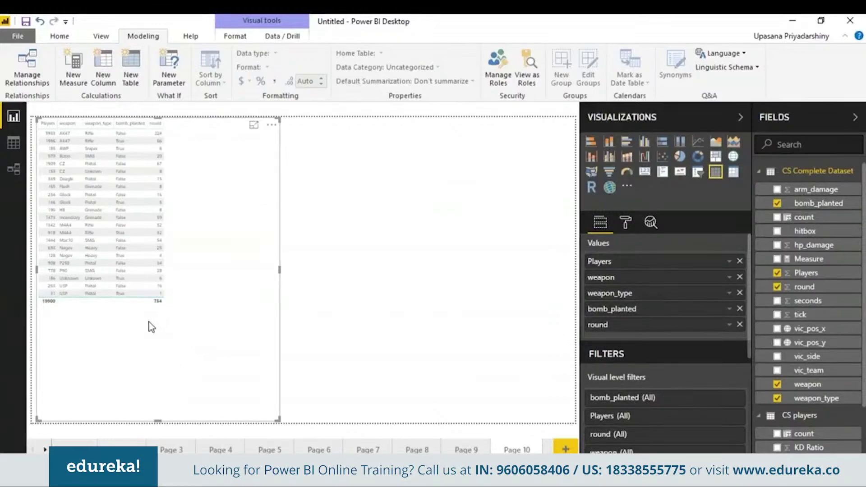
pyautogui.click(550, 203)
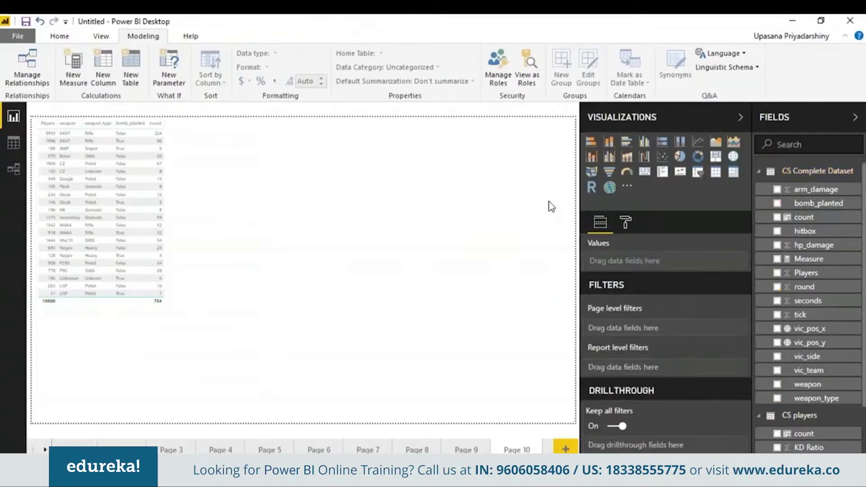
pyautogui.click(733, 172)
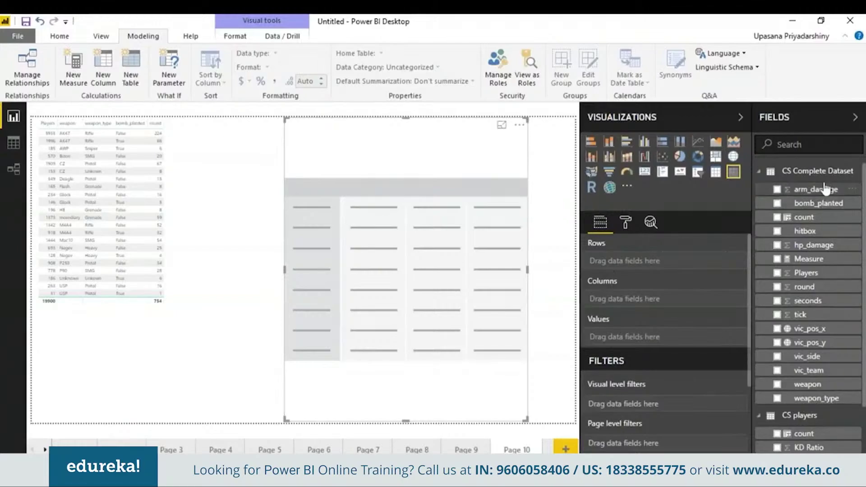
# - Assign weapon to the matrix rows, weapon_type to columns and count to values
pyautogui.moveTo(808, 385); pyautogui.dragTo(654, 262)
pyautogui.moveTo(816, 398); pyautogui.dragTo(619, 310)
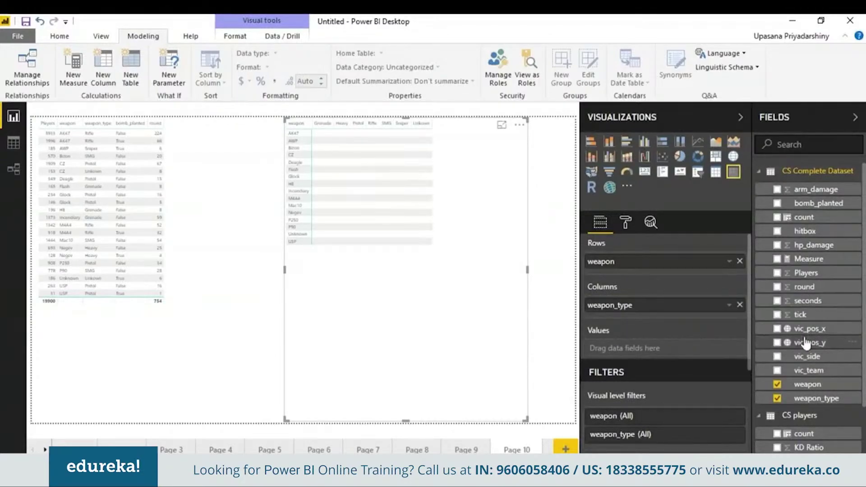
pyautogui.moveTo(799, 218); pyautogui.dragTo(631, 349)
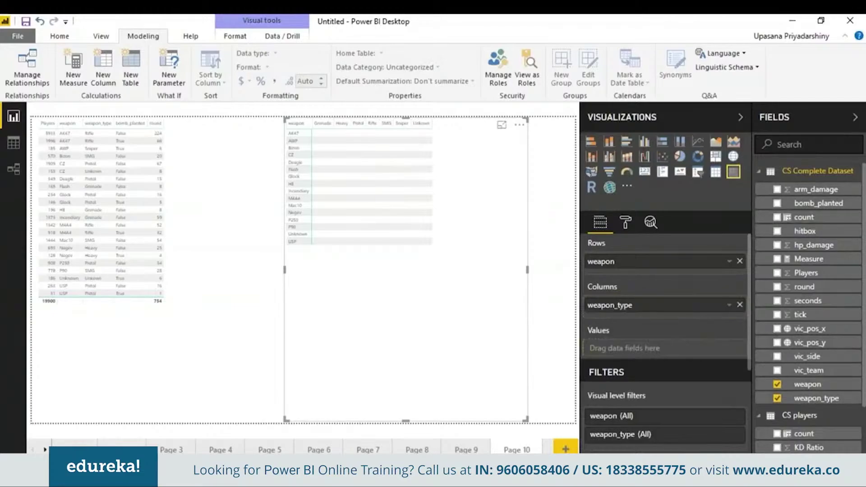